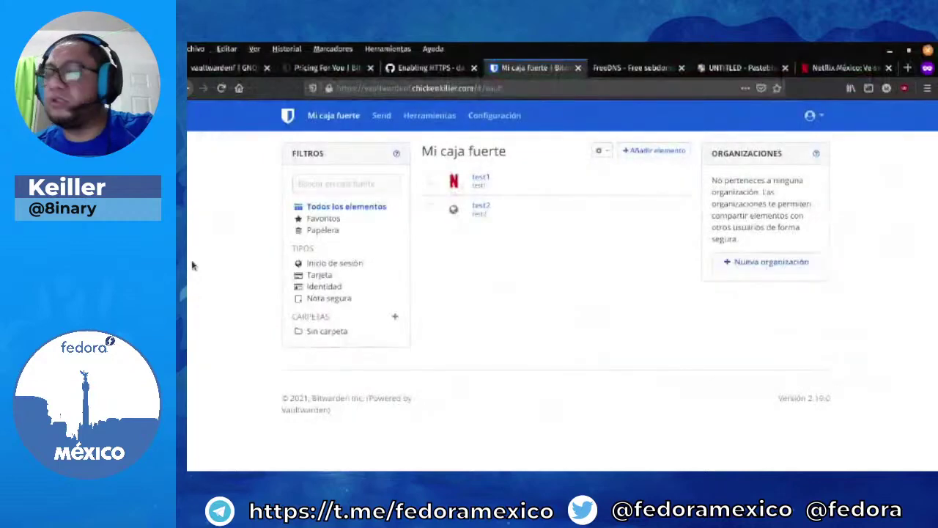
- Check the browser console's connection errors and the Nginx proxy configuration in the terminal, and return to the web vault
{"action": "key", "text": "super"}
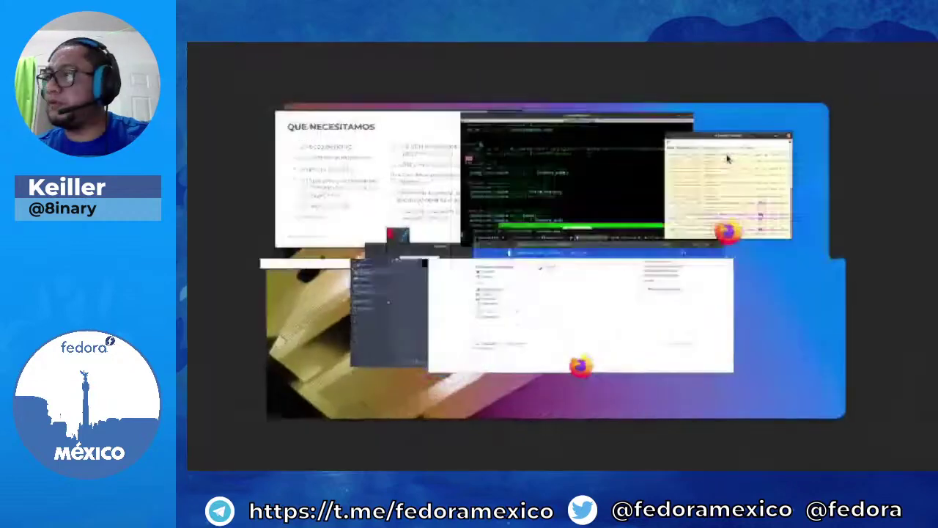
{"action": "left_click", "coordinate": [729, 155]}
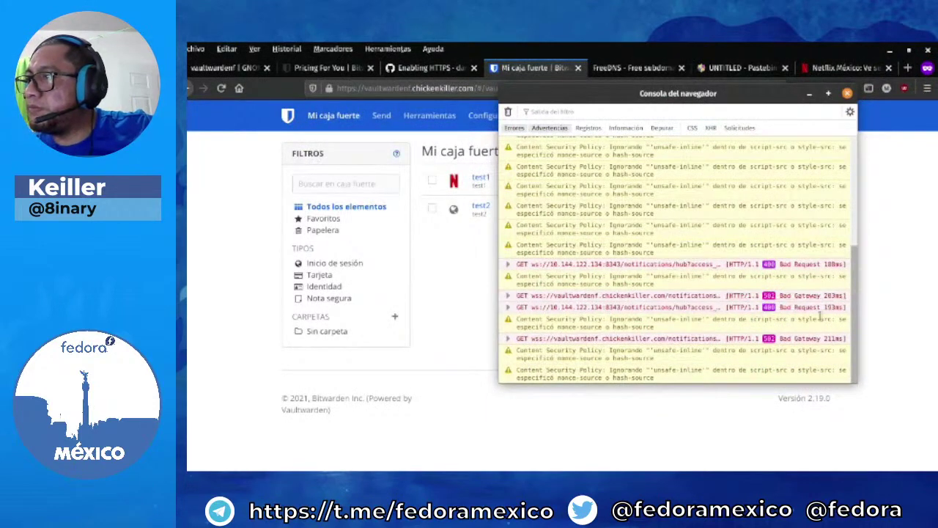
{"action": "key", "text": "ctrl+shift+j"}
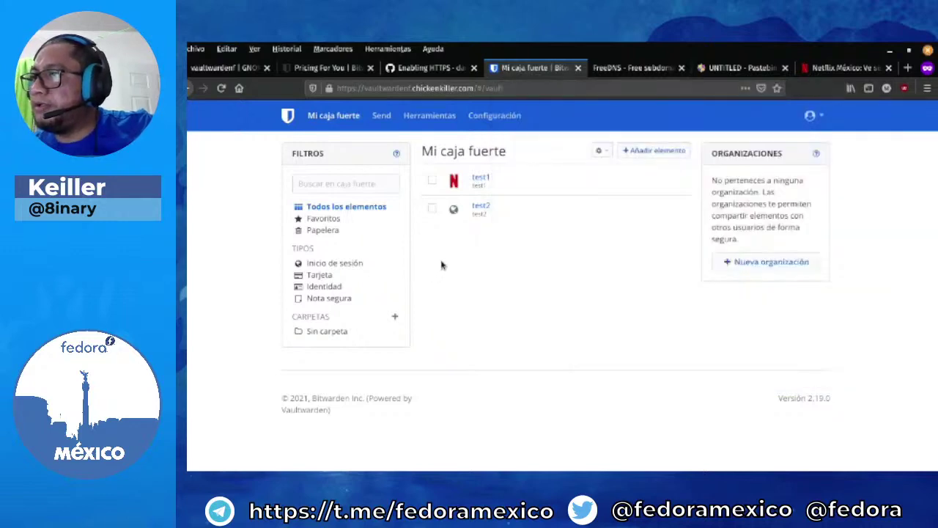
{"action": "key", "text": "super"}
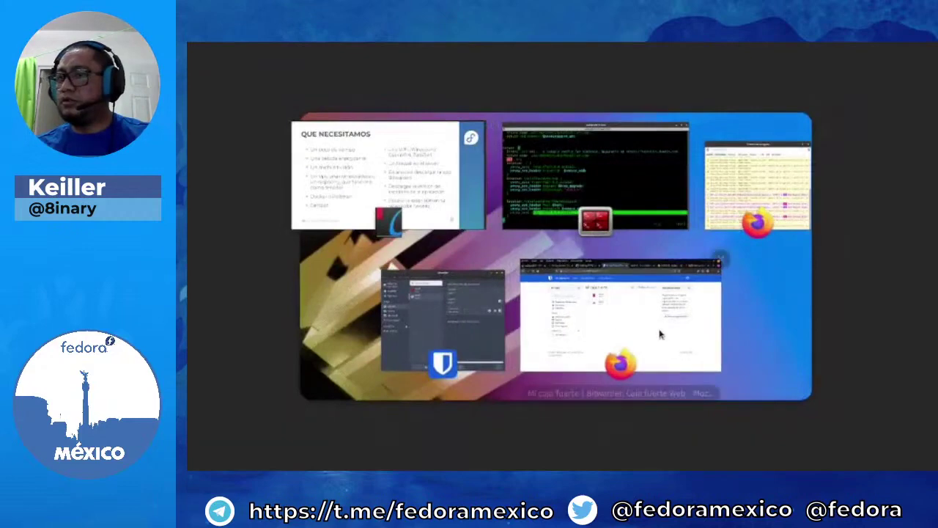
{"action": "key", "text": "Escape"}
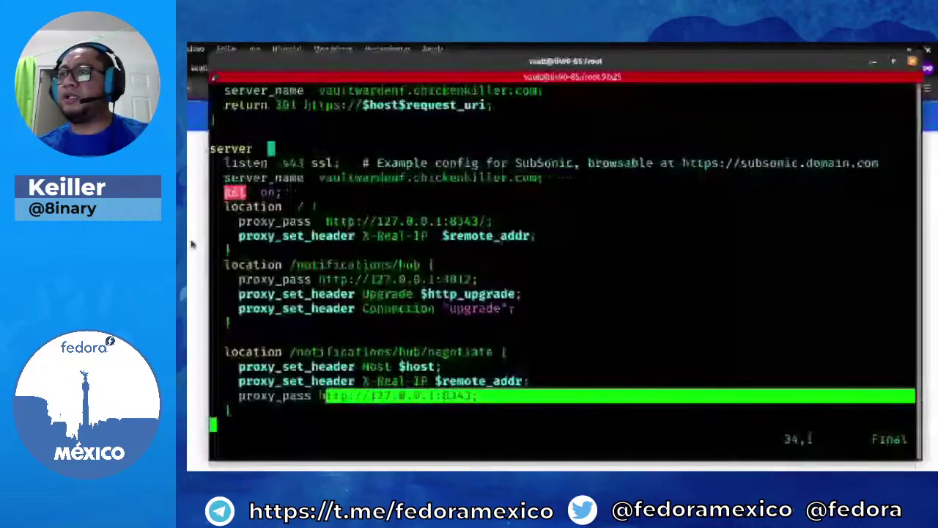
{"action": "key", "text": "alt+Tab"}
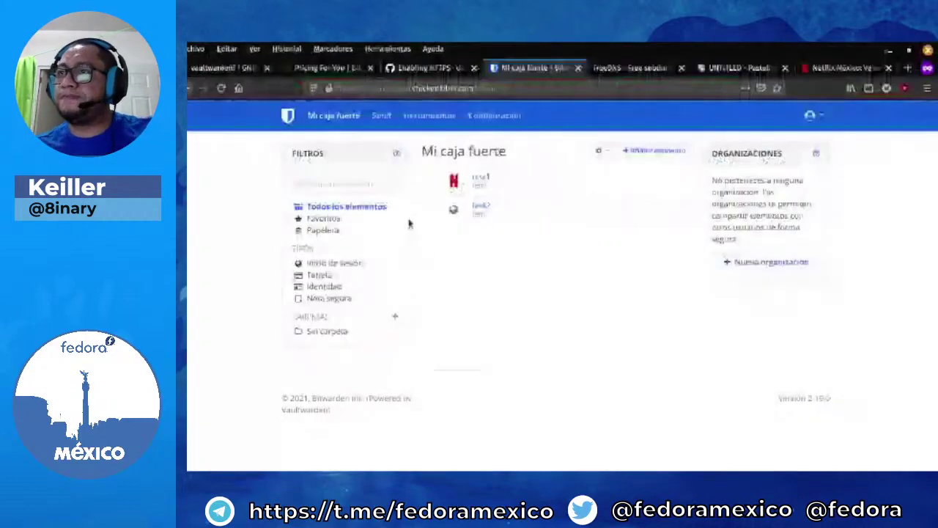
- Open the Send section and bring up the form for creating a new Send
{"action": "left_click", "coordinate": [380, 119]}
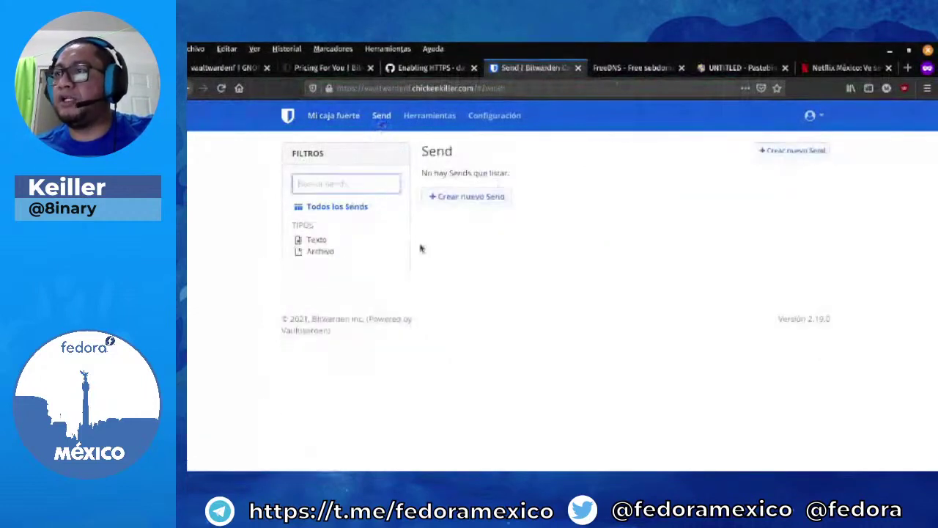
{"action": "left_click", "coordinate": [473, 197]}
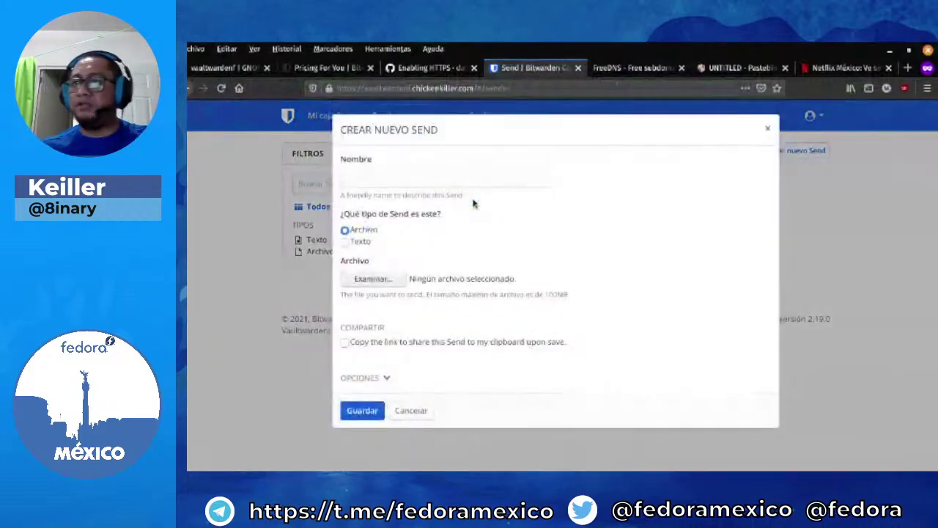
{"action": "left_click", "coordinate": [464, 183]}
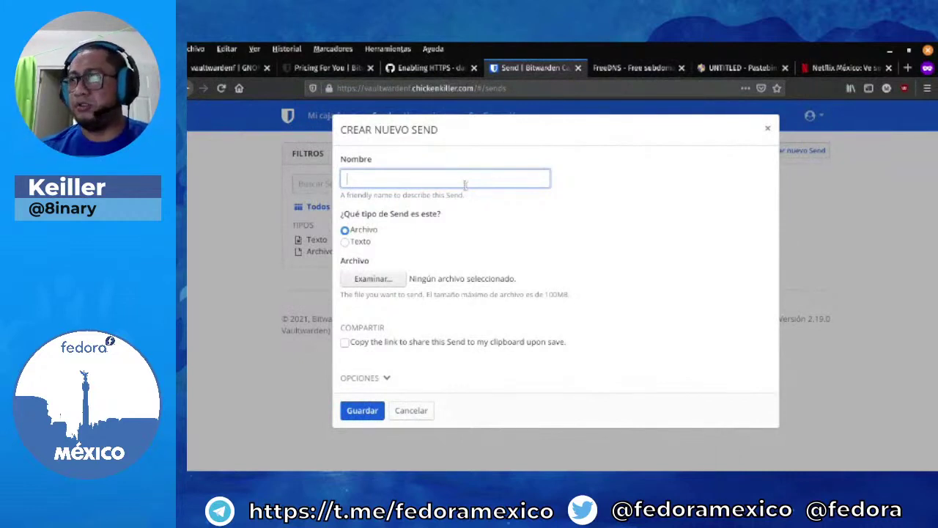
- Search the Vaultwarden wiki page on enabling HTTPS for "send", clear the search and skim the page
{"action": "left_click", "coordinate": [438, 69]}
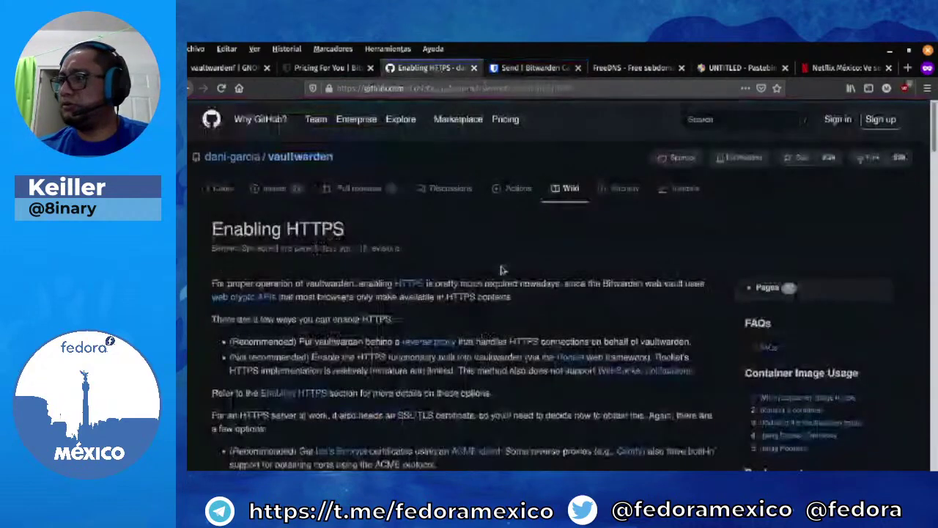
{"action": "scroll", "coordinate": [503, 268], "scroll_direction": "down", "scroll_amount": 5}
{"action": "key", "text": "ctrl+f"}
{"action": "scroll", "coordinate": [503, 278], "scroll_direction": "down", "scroll_amount": 10}
{"action": "key", "text": "ctrl+v"}
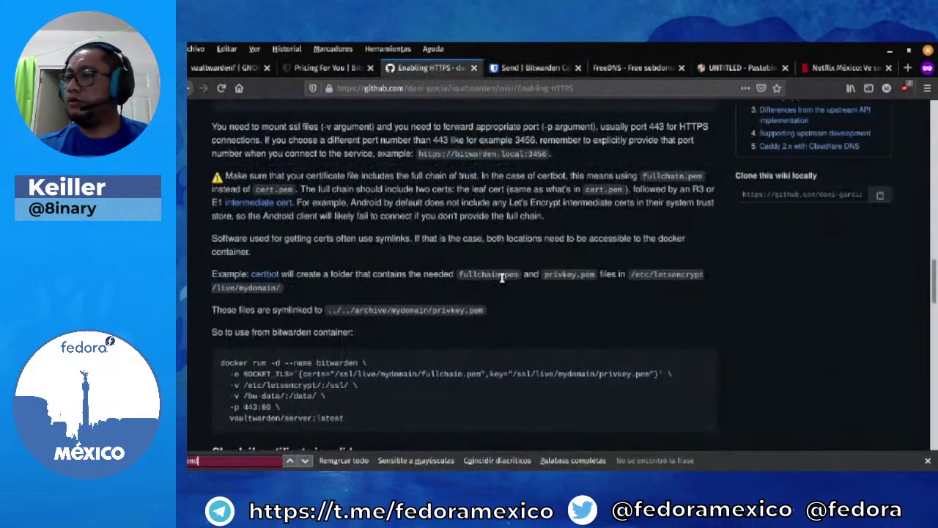
{"action": "key", "text": "ctrl+a"}
{"action": "key", "text": "BackSpace"}
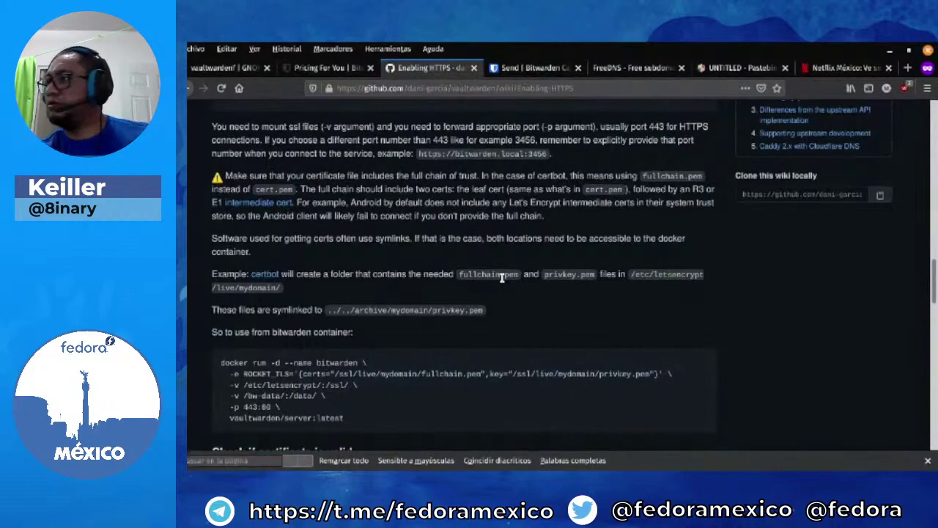
{"action": "scroll", "coordinate": [503, 277], "scroll_direction": "up", "scroll_amount": 10}
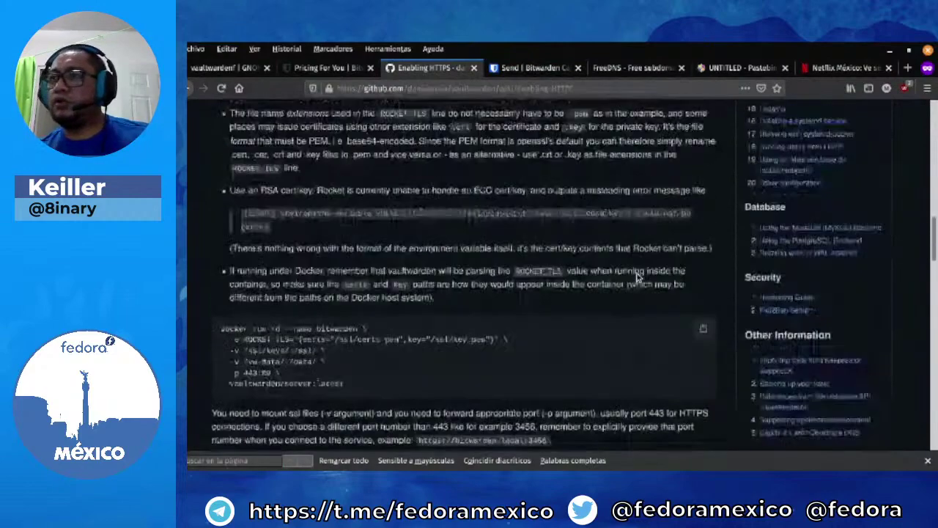
{"action": "scroll", "coordinate": [644, 275], "scroll_direction": "up", "scroll_amount": 10}
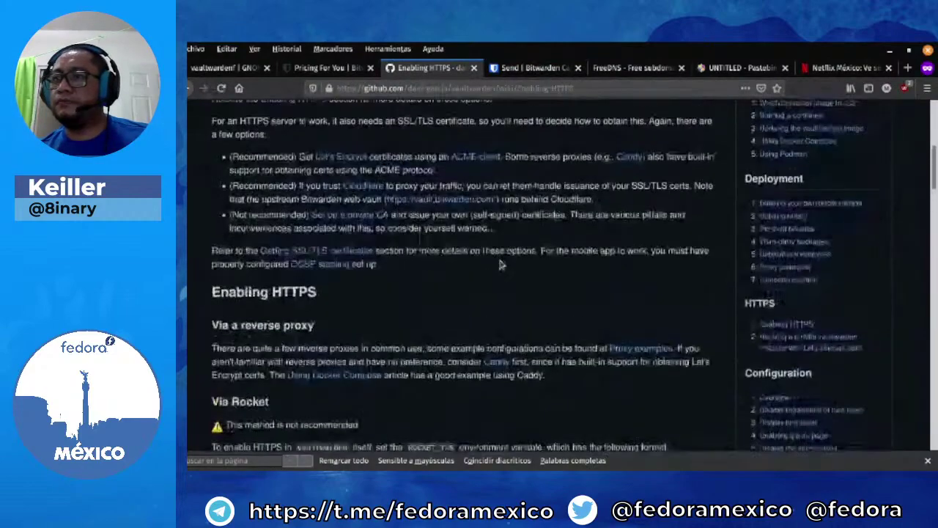
- Go back to the Vaultwarden issues filtered by "send" and review the listed titles
{"action": "key", "text": "alt+Left"}
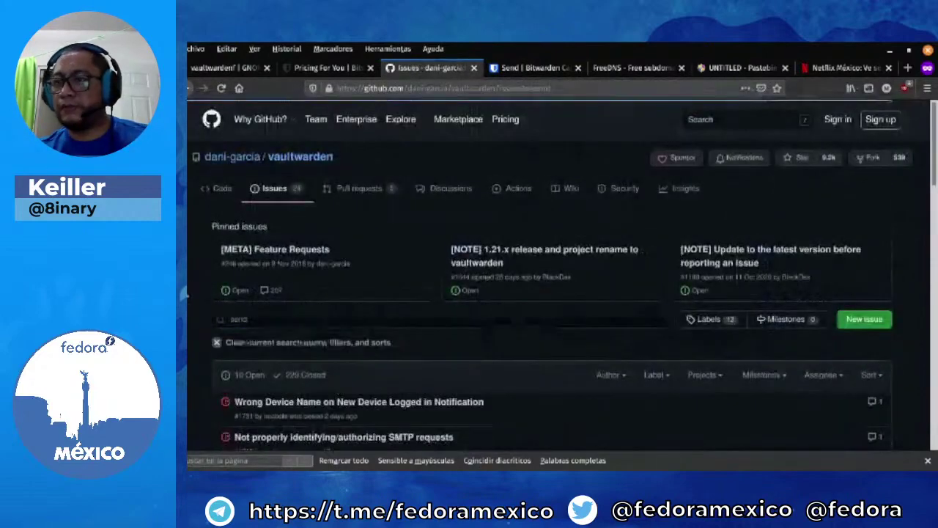
{"action": "scroll", "coordinate": [207, 316], "scroll_direction": "down", "scroll_amount": 2}
{"action": "scroll", "coordinate": [207, 316], "scroll_direction": "down", "scroll_amount": 3}
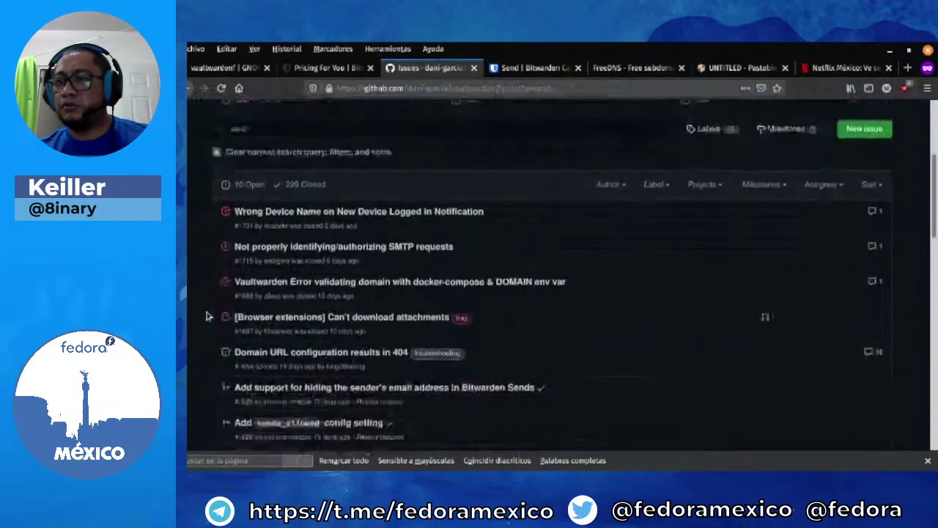
{"action": "scroll", "coordinate": [207, 316], "scroll_direction": "down", "scroll_amount": 1}
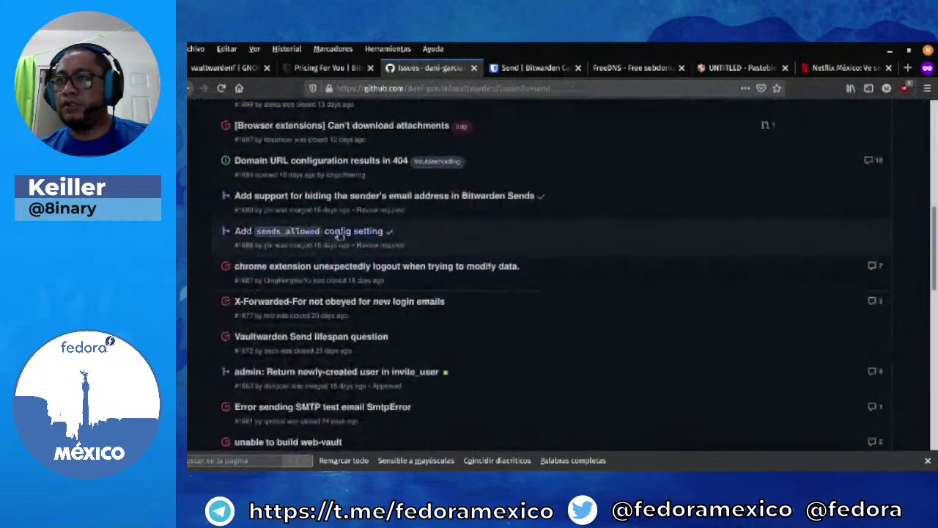
- Search the Vaultwarden issues for "send api" and look through the results
{"action": "scroll", "coordinate": [291, 348], "scroll_direction": "up", "scroll_amount": 5}
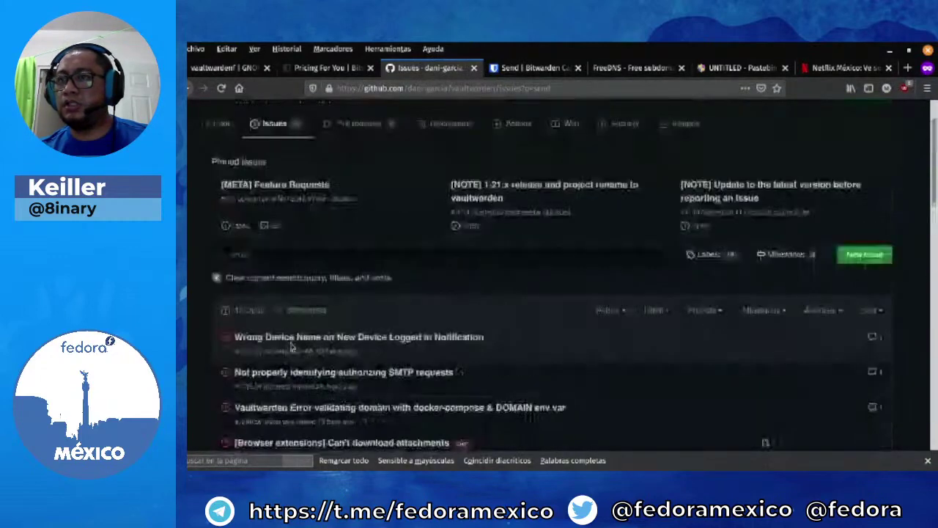
{"action": "scroll", "coordinate": [292, 348], "scroll_direction": "up", "scroll_amount": 1}
{"action": "left_click", "coordinate": [275, 318]}
{"action": "type", "text": "api"}
{"action": "key", "text": "Return"}
{"action": "scroll", "coordinate": [276, 314], "scroll_direction": "down", "scroll_amount": 8}
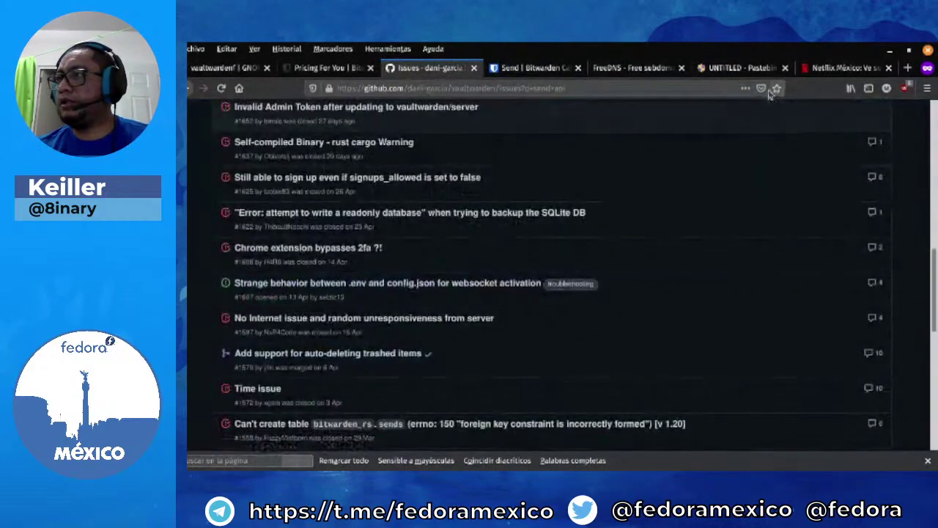
- Compare the text and file types in the new Send form and close it without saving
{"action": "left_click", "coordinate": [525, 67]}
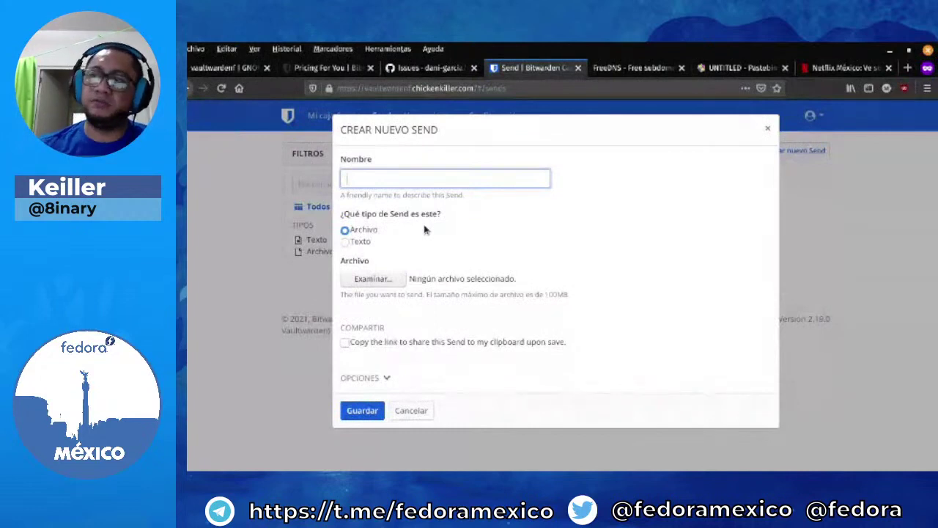
{"action": "left_click", "coordinate": [347, 242]}
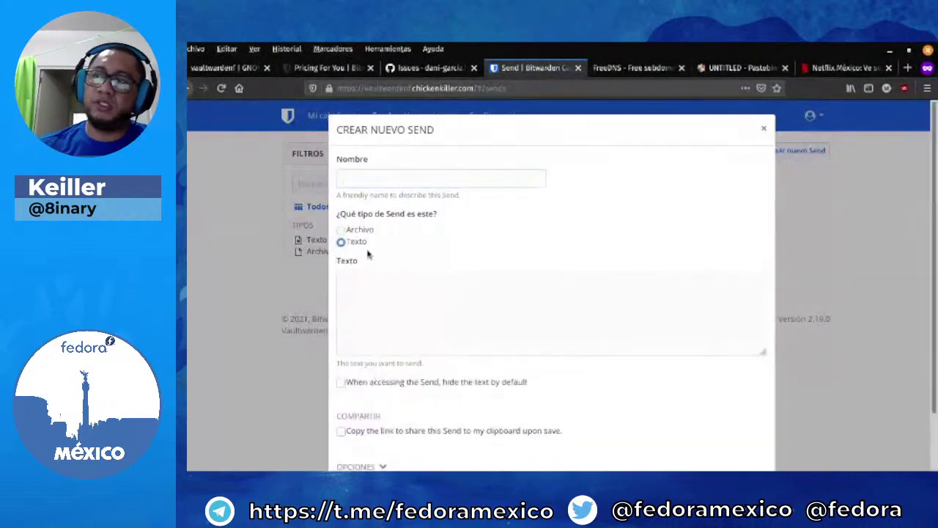
{"action": "left_click", "coordinate": [349, 232]}
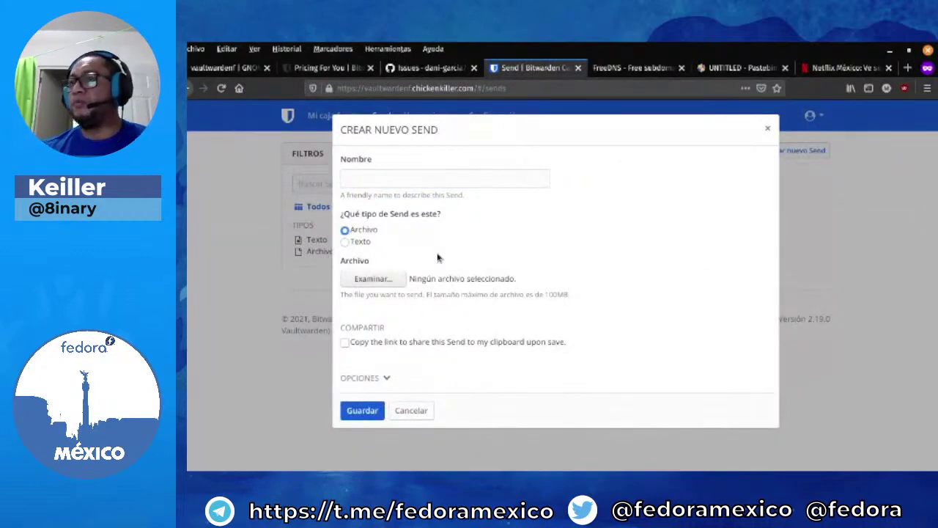
{"action": "left_click", "coordinate": [768, 130]}
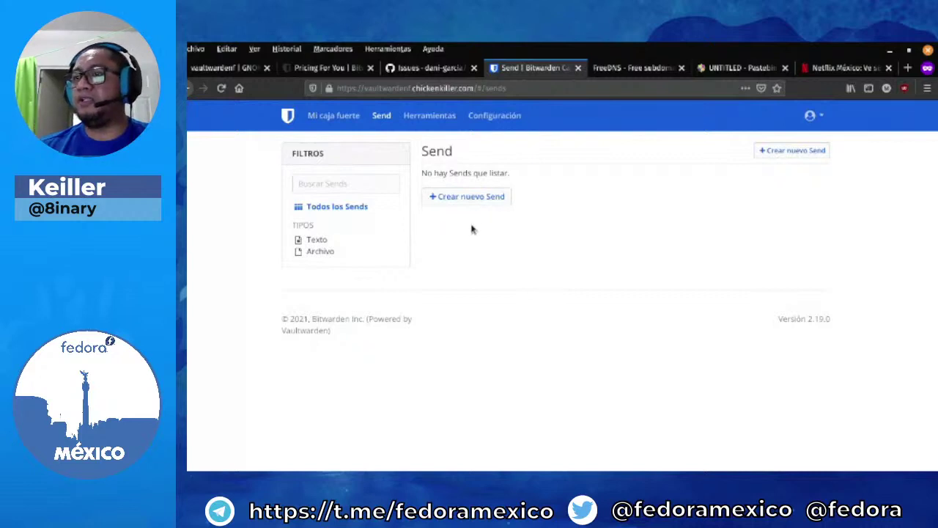
- View the password generator in the vault's tools and the file formats offered for exporting the vault
{"action": "left_click", "coordinate": [428, 116]}
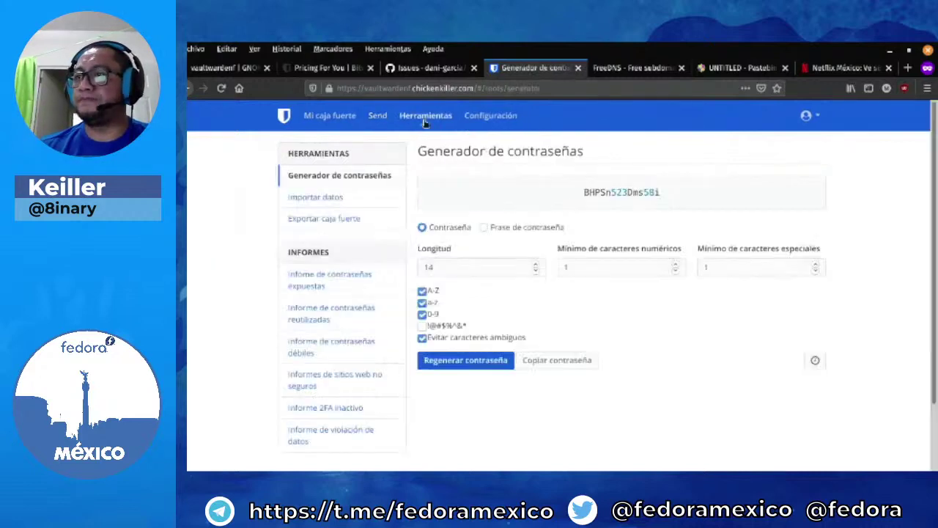
{"action": "scroll", "coordinate": [227, 296], "scroll_direction": "down", "scroll_amount": 2}
{"action": "scroll", "coordinate": [246, 305], "scroll_direction": "up", "scroll_amount": 2}
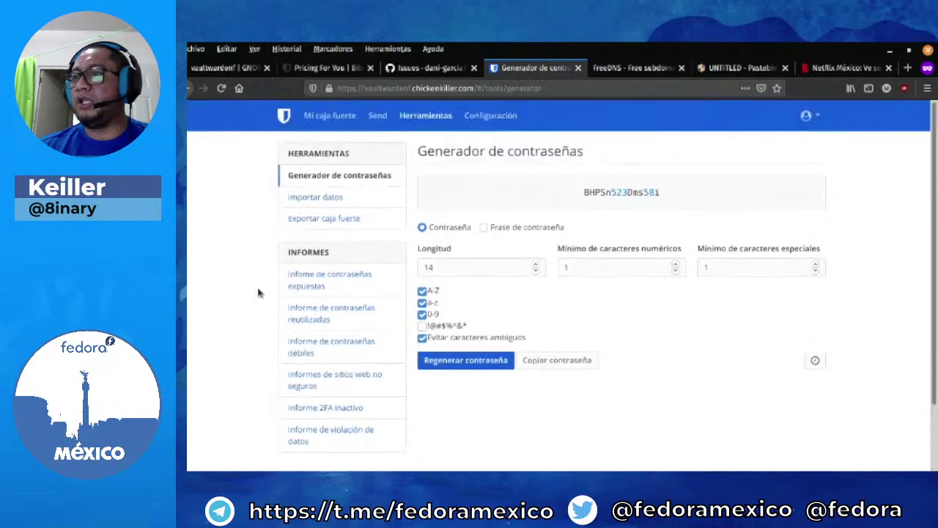
{"action": "left_click", "coordinate": [314, 221]}
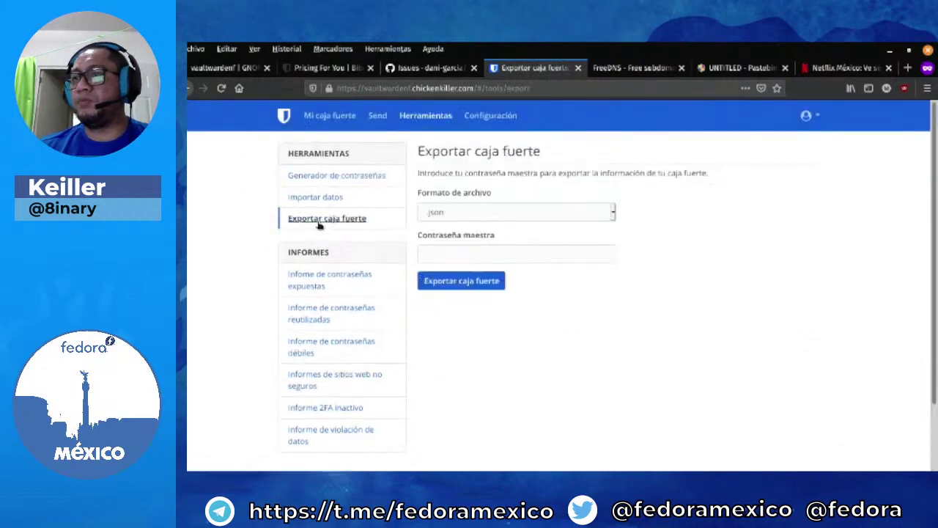
{"action": "left_click", "coordinate": [520, 214]}
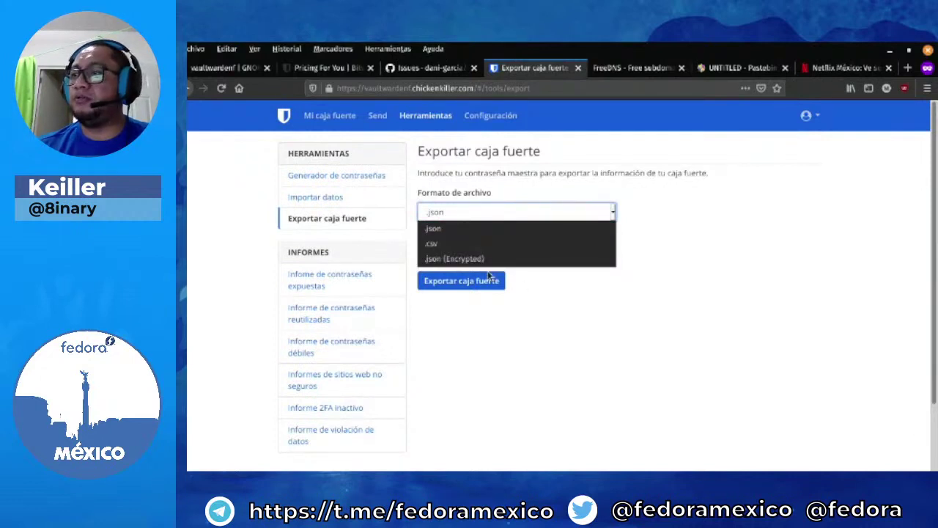
{"action": "left_click", "coordinate": [335, 201]}
- Open the data import tool and look through the list of supported import file formats
{"action": "left_click", "coordinate": [335, 202]}
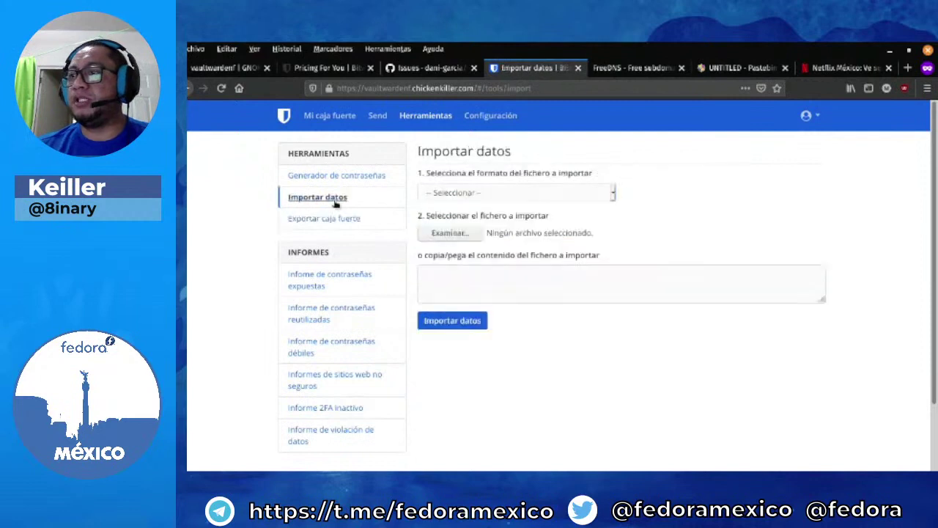
{"action": "left_click", "coordinate": [477, 193]}
{"action": "scroll", "coordinate": [475, 278], "scroll_direction": "down", "scroll_amount": 10}
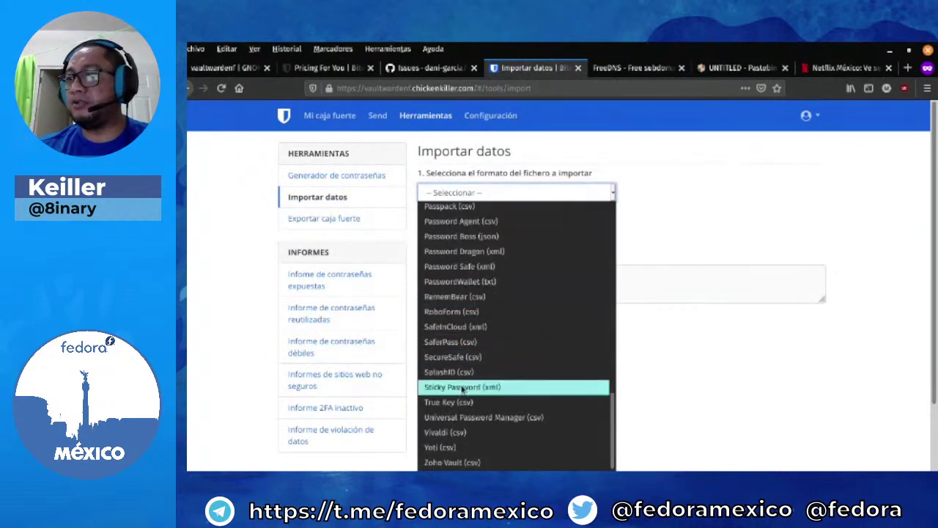
{"action": "scroll", "coordinate": [462, 389], "scroll_direction": "up", "scroll_amount": 10}
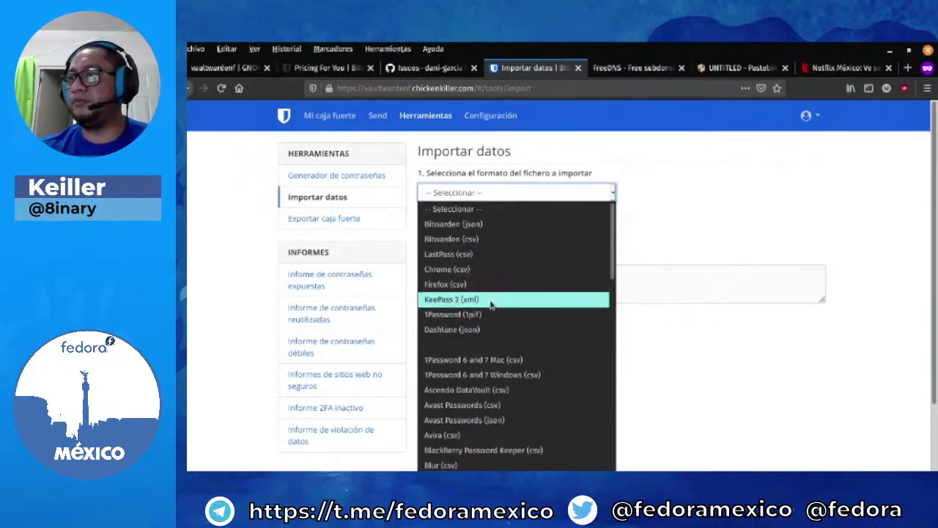
{"action": "scroll", "coordinate": [492, 312], "scroll_direction": "down", "scroll_amount": 3}
{"action": "scroll", "coordinate": [492, 320], "scroll_direction": "up", "scroll_amount": 3}
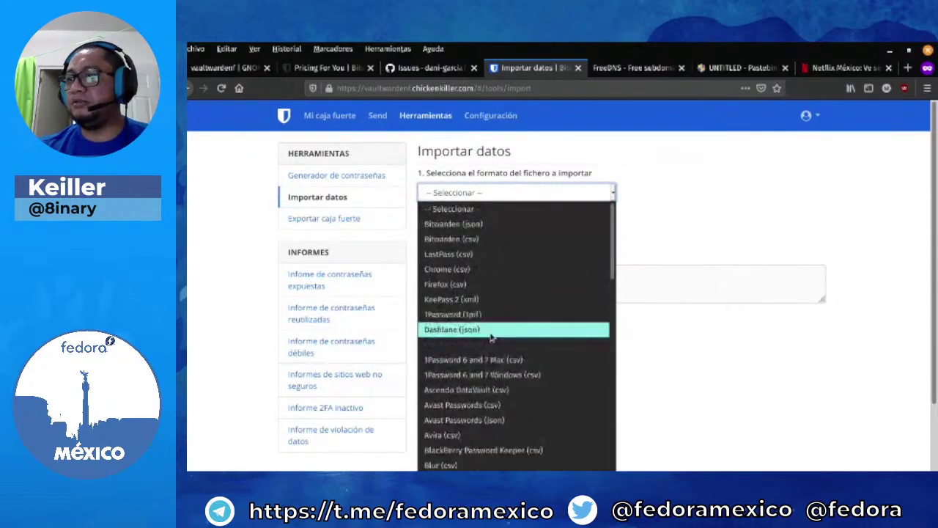
{"action": "scroll", "coordinate": [493, 337], "scroll_direction": "down", "scroll_amount": 1}
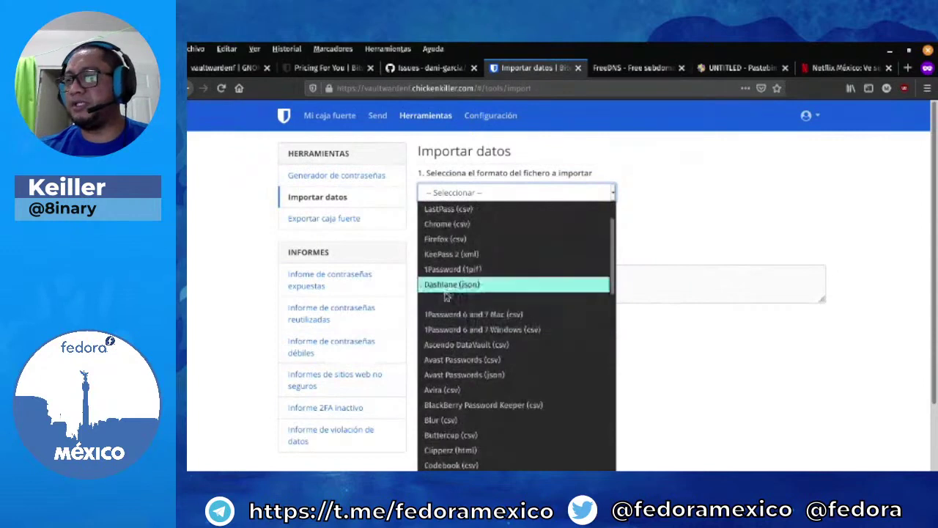
{"action": "scroll", "coordinate": [460, 333], "scroll_direction": "down", "scroll_amount": 4}
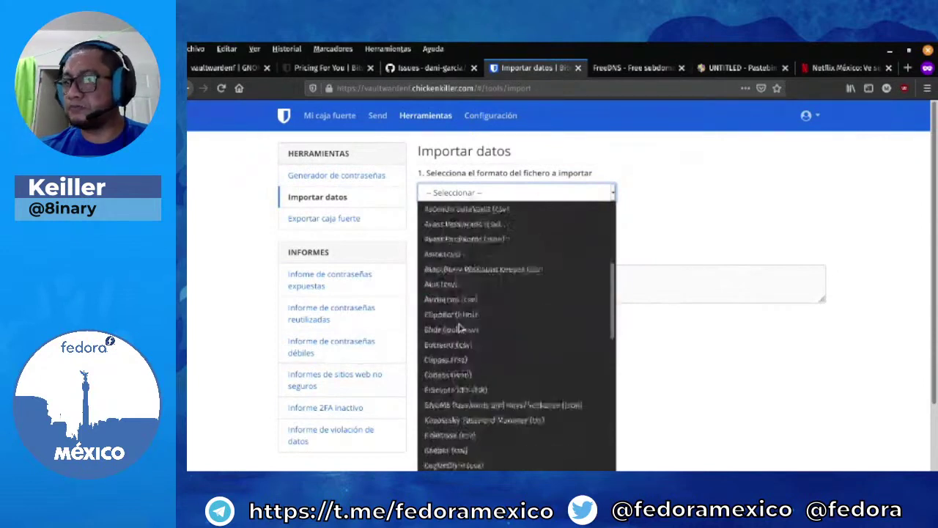
{"action": "scroll", "coordinate": [460, 333], "scroll_direction": "down", "scroll_amount": 2}
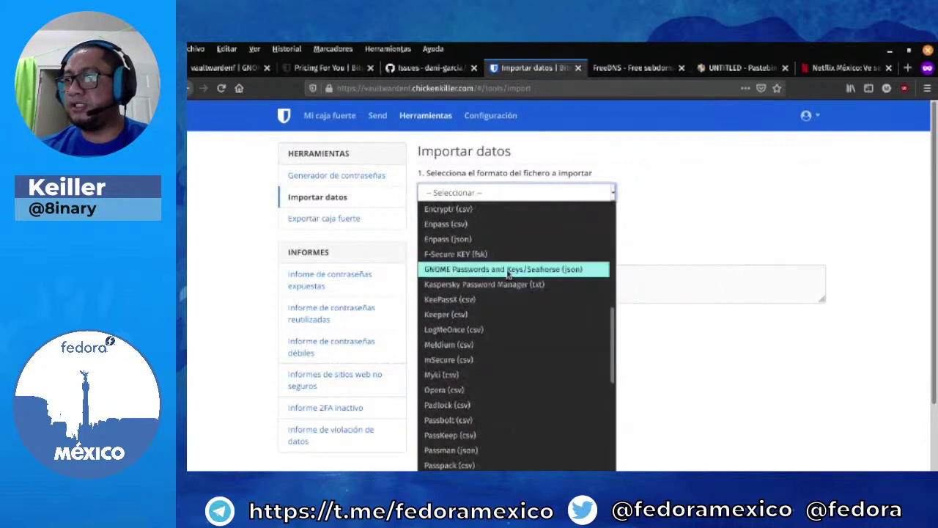
{"action": "scroll", "coordinate": [504, 298], "scroll_direction": "down", "scroll_amount": 6}
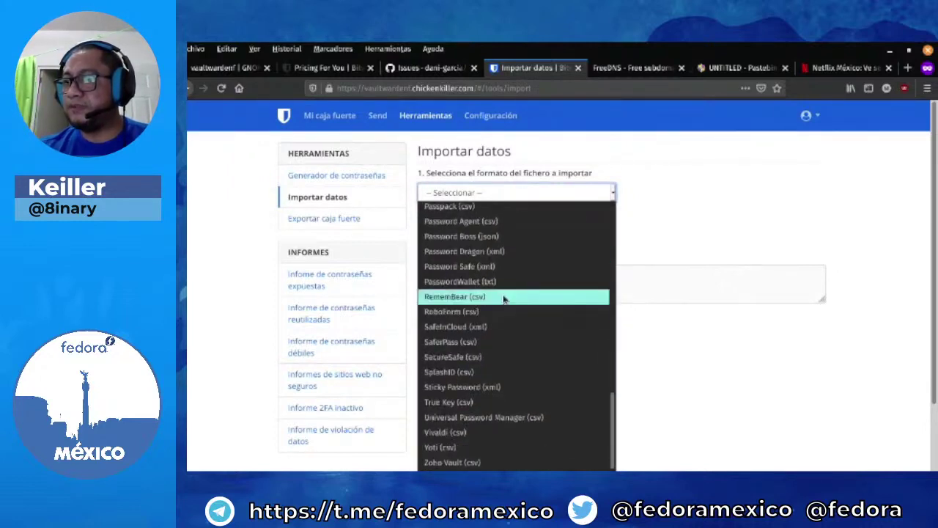
- Close the import format list without choosing a format and open the server's /admin page
{"action": "scroll", "coordinate": [473, 438], "scroll_direction": "up", "scroll_amount": 15}
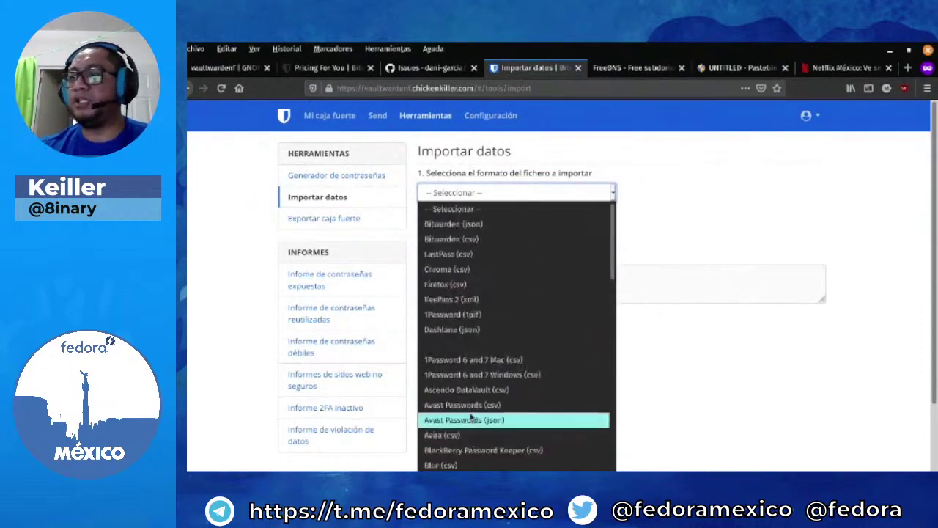
{"action": "left_click", "coordinate": [642, 229]}
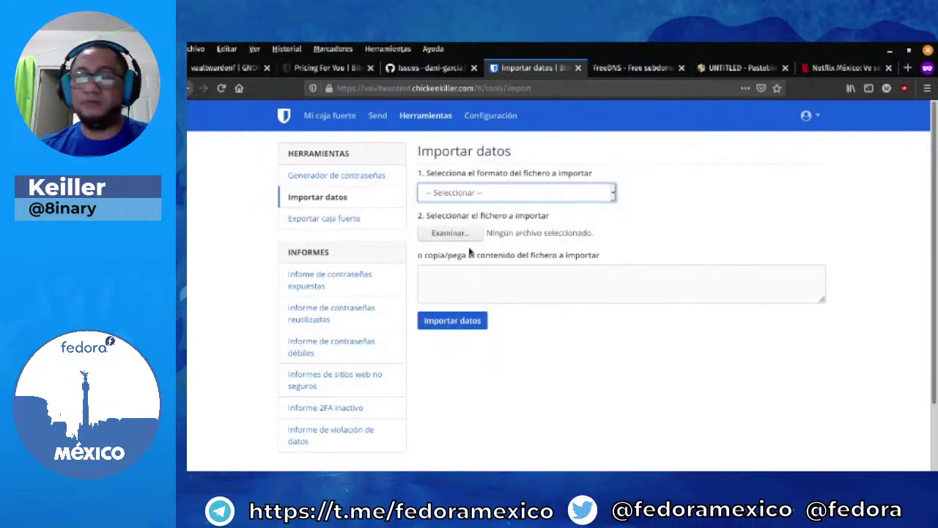
{"action": "left_click_drag", "start_coordinate": [476, 87], "coordinate": [603, 84]}
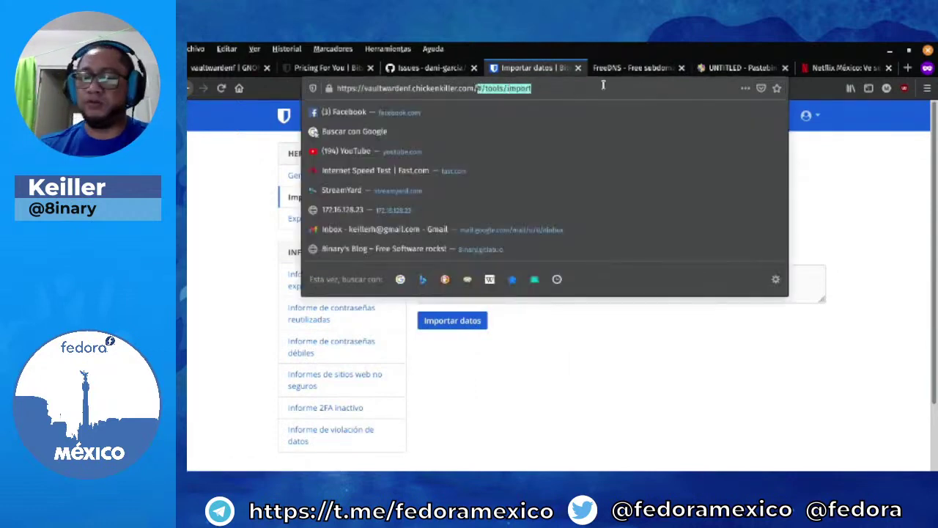
{"action": "type", "text": "admin"}
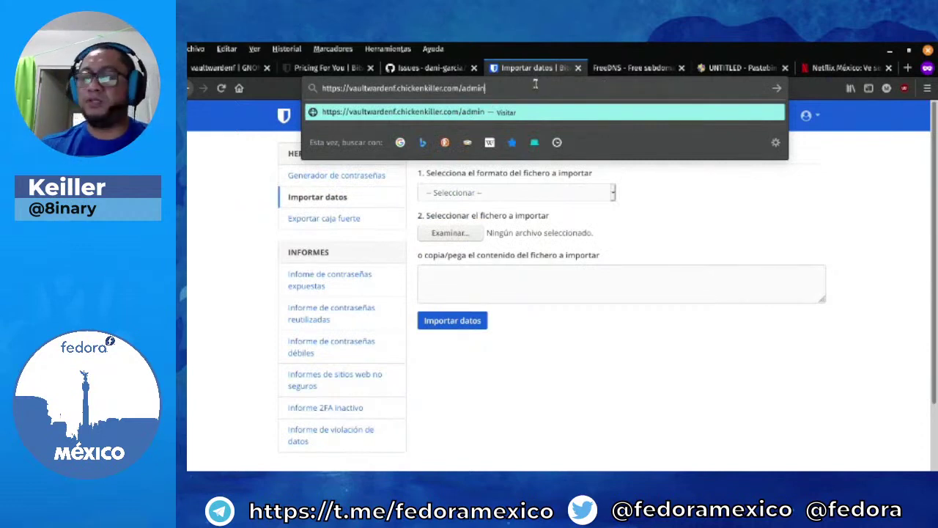
{"action": "key", "text": "Return"}
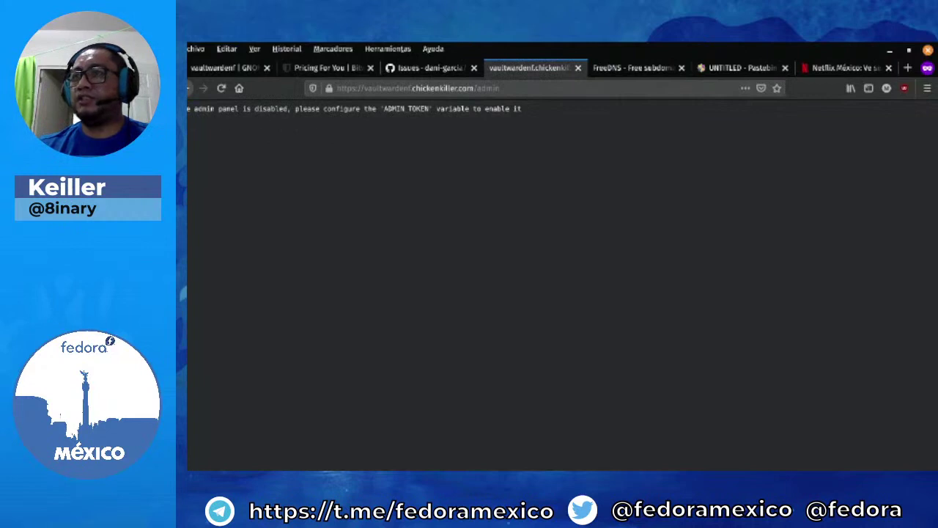
{"action": "left_click_drag", "start_coordinate": [188, 108], "coordinate": [533, 121]}
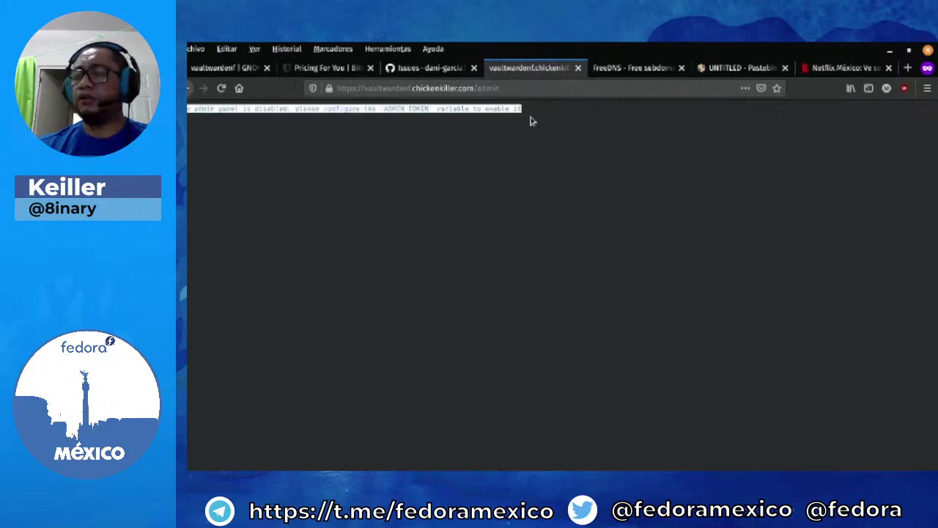
- Switch to the server terminal and quit the open nginx configuration file, leaving a cleared shell
{"action": "key", "text": "super"}
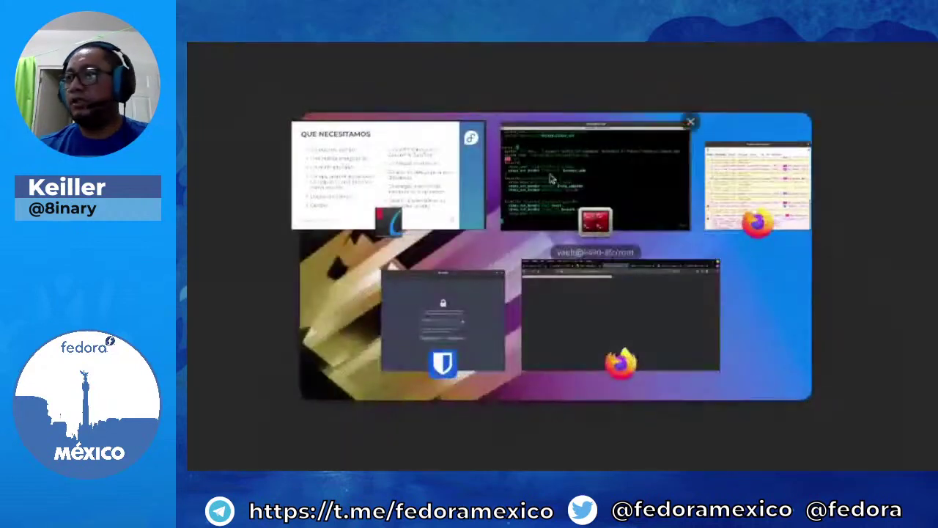
{"action": "left_click", "coordinate": [551, 178]}
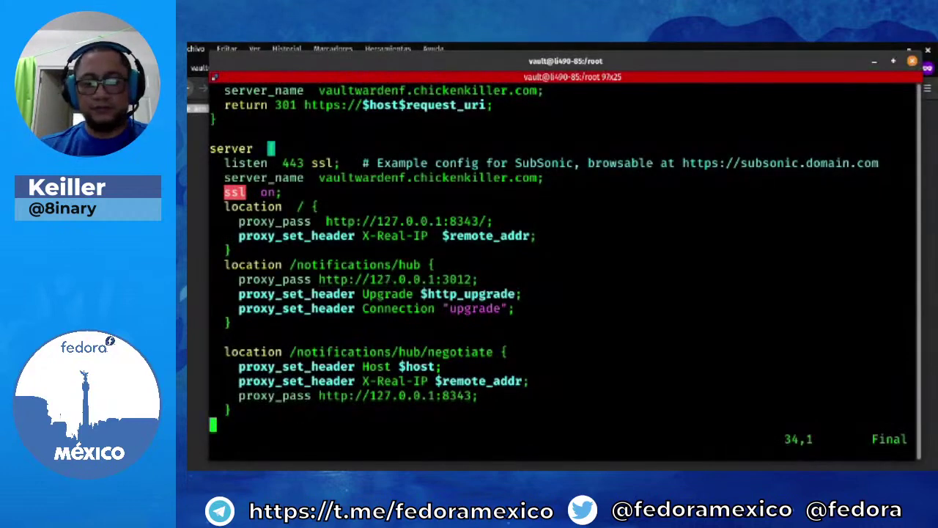
{"action": "type", "text": ":q"}
{"action": "key", "text": "Return"}
{"action": "key", "text": "ctrl+l"}
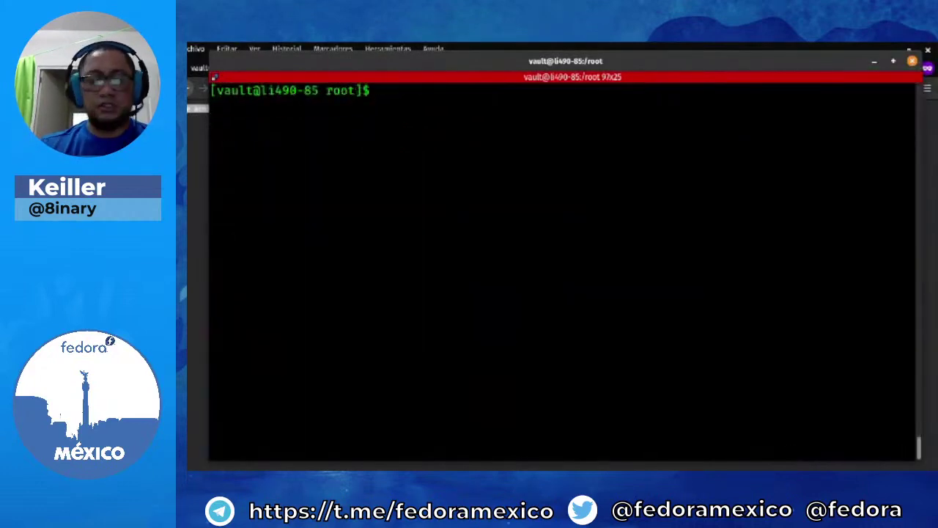
- Stop the vaultwarden container with docker stop
{"action": "type", "text": "docker "}
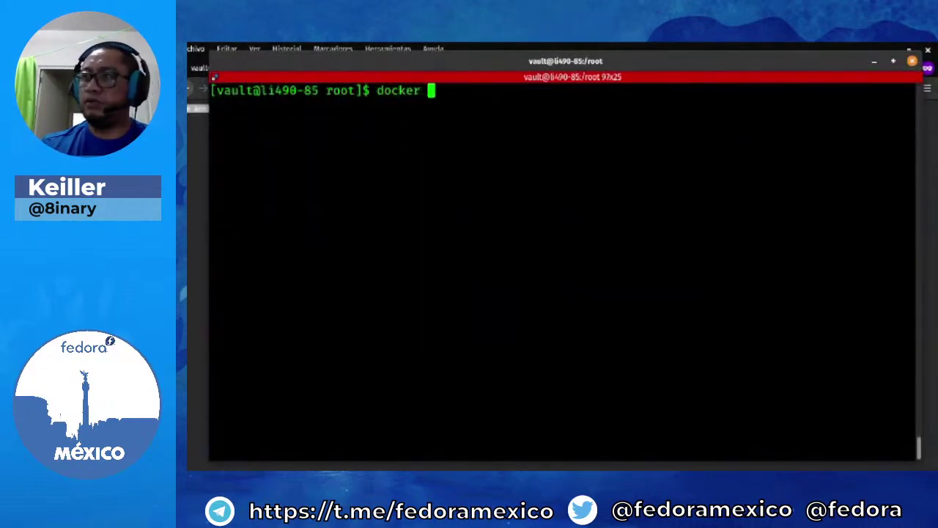
{"action": "type", "text": "sopt vaul"}
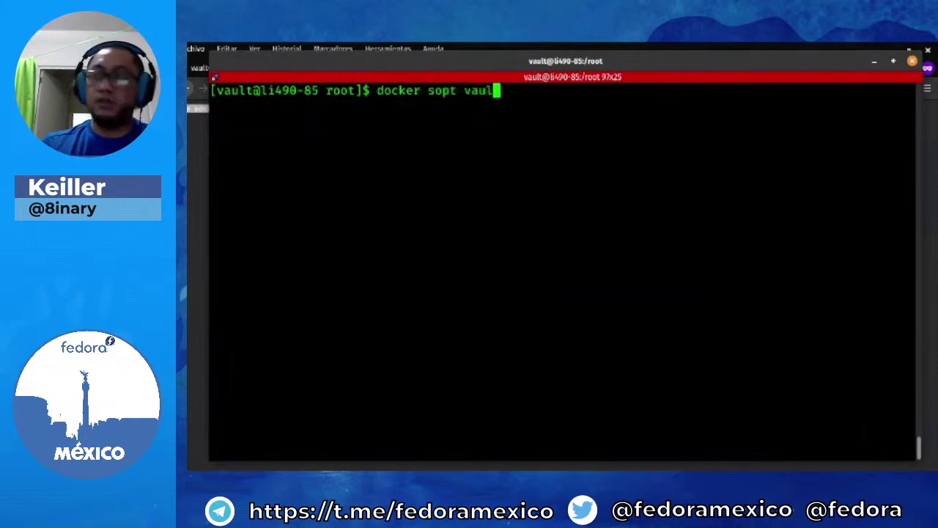
{"action": "type", "text": "twa"}
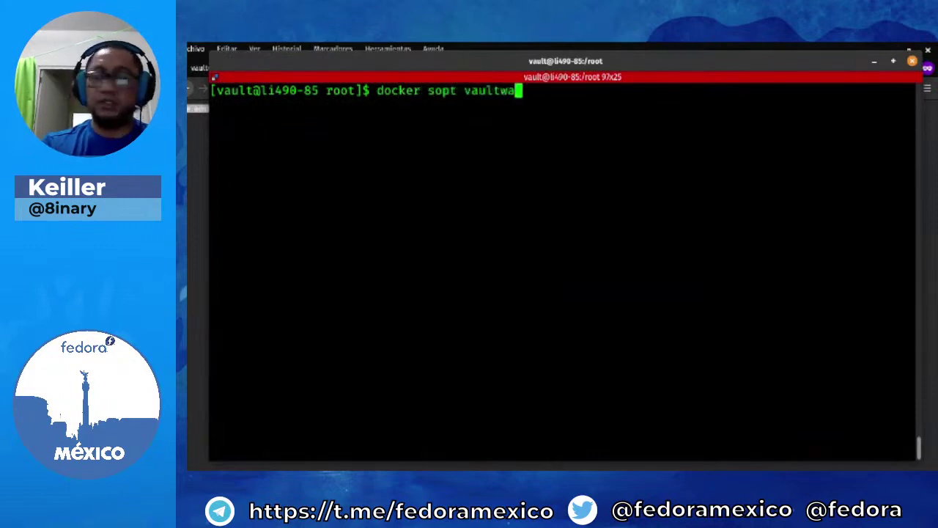
{"action": "type", "text": "rden"}
{"action": "key", "text": "Return"}
{"action": "key", "text": "Up"}
{"action": "key", "text": "Home"}
{"action": "key", "text": "Right"}
{"action": "key", "text": "Right"}
{"action": "key", "text": "Right"}
{"action": "key", "text": "Right"}
{"action": "key", "text": "Right"}
{"action": "key", "text": "Right"}
{"action": "key", "text": "Right"}
{"action": "key", "text": "Right"}
{"action": "key", "text": "Right"}
{"action": "key", "text": "Right"}
{"action": "key", "text": "BackSpace"}
{"action": "key", "text": "BackSpace"}
{"action": "key", "text": "Right"}
{"action": "type", "text": "op"}
{"action": "key", "text": "Return"}
- Remove the vaultwarden container with docker rm and clear the terminal
{"action": "key", "text": "Up"}
{"action": "key", "text": "Left"}
{"action": "key", "text": "ctrl+Left"}
{"action": "key", "text": "Left"}
{"action": "key", "text": "BackSpace"}
{"action": "key", "text": "BackSpace"}
{"action": "key", "text": "BackSpace"}
{"action": "key", "text": "BackSpace"}
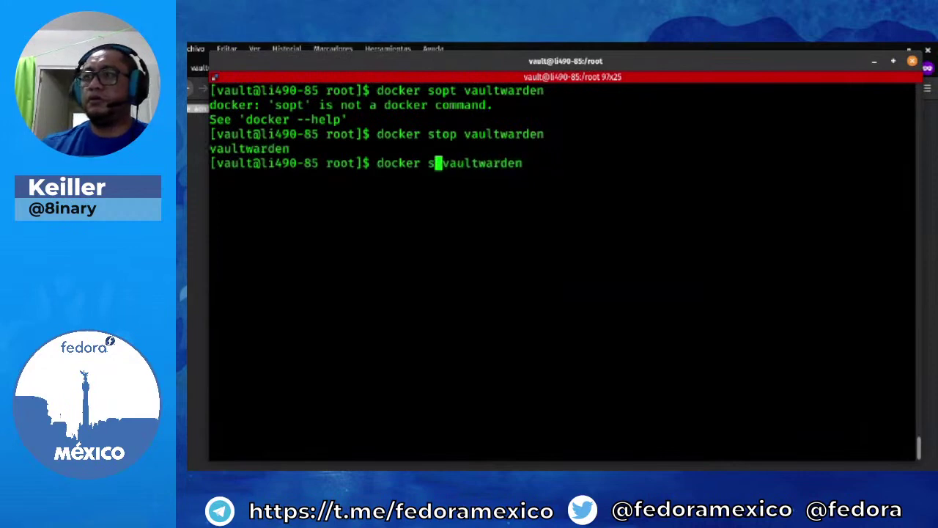
{"action": "type", "text": "r.co"}
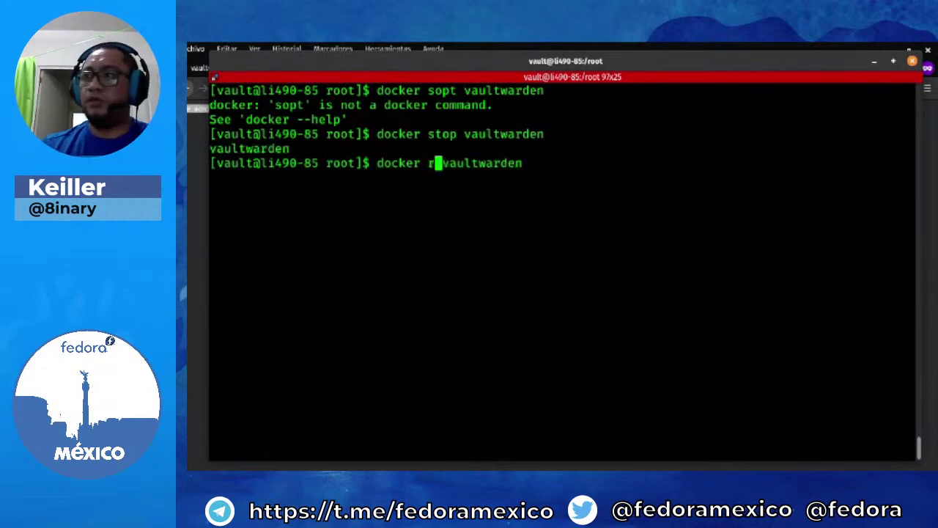
{"action": "type", "text": "m"}
{"action": "key", "text": "Return"}
{"action": "key", "text": "ctrl+l"}
- Recall the vaultwarden docker run command from the shell history and insert an extra -e before the SIGNUPS_ALLOWED option
{"action": "key", "text": "ctrl+r"}
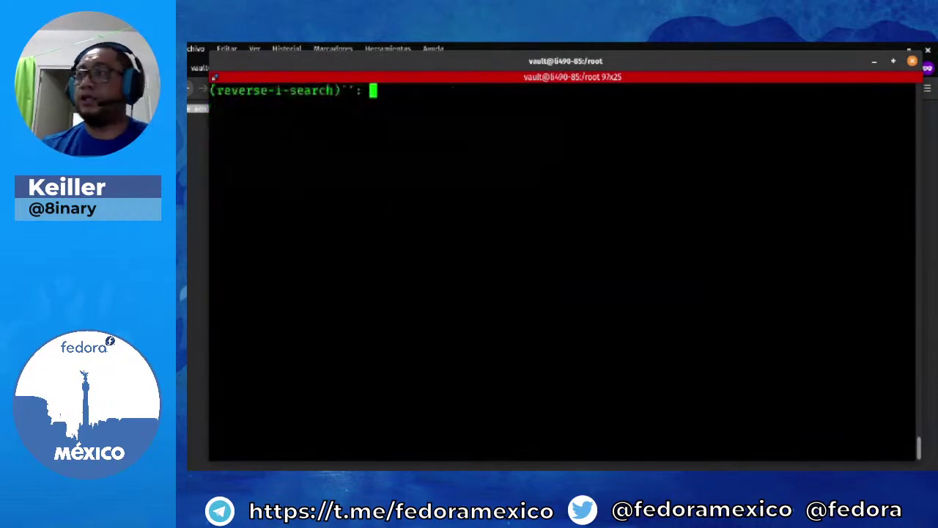
{"action": "type", "text": "-e"}
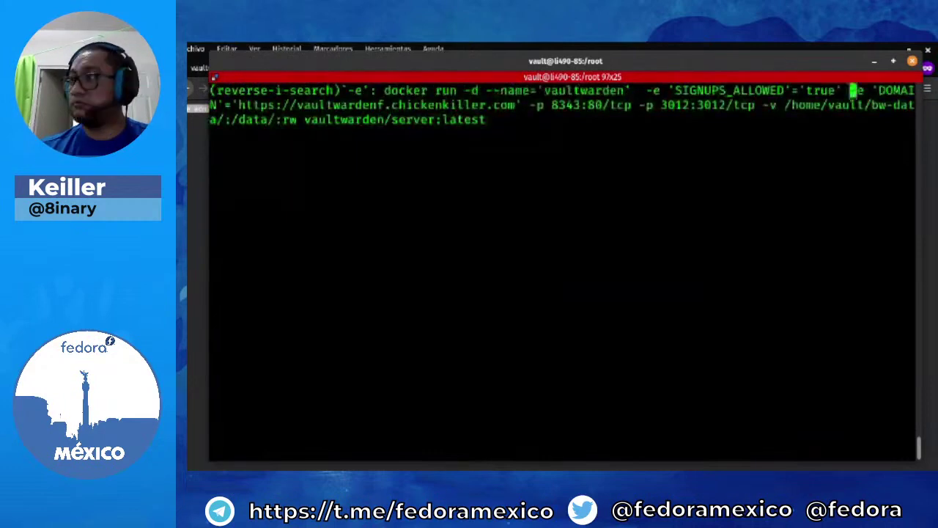
{"action": "key", "text": "Left"}
{"action": "key", "text": "Left"}
{"action": "key", "text": "Left"}
{"action": "key", "text": "Left"}
{"action": "key", "text": "Left"}
{"action": "key", "text": "Left"}
{"action": "key", "text": "Left"}
{"action": "key", "text": "Left"}
{"action": "key", "text": "Left"}
{"action": "key", "text": "Left"}
{"action": "key", "text": "Left"}
{"action": "key", "text": "Left"}
{"action": "key", "text": "Left"}
{"action": "key", "text": "Left"}
{"action": "key", "text": "Left"}
{"action": "key", "text": "Left"}
{"action": "key", "text": "Left"}
{"action": "key", "text": "Left"}
{"action": "key", "text": "Left"}
{"action": "key", "text": "Left"}
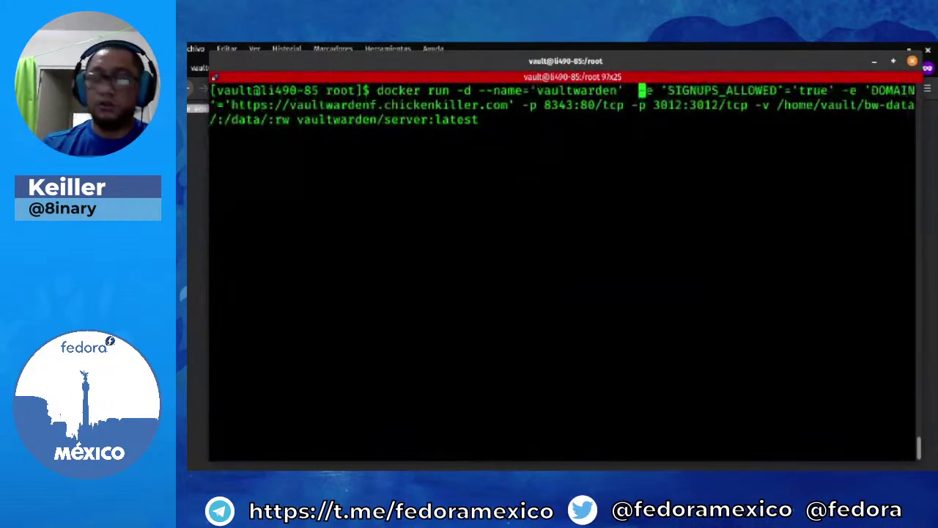
{"action": "type", "text": "-e"}
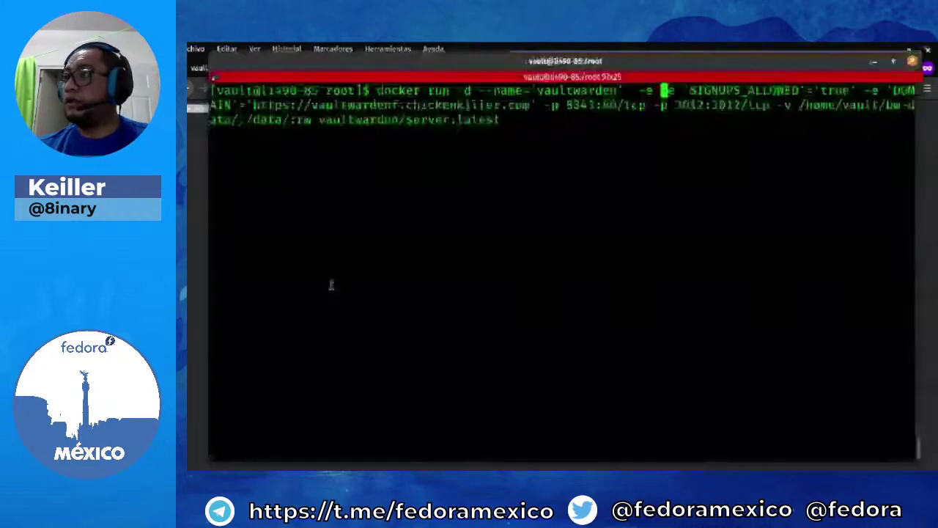
{"action": "left_click", "coordinate": [688, 192]}
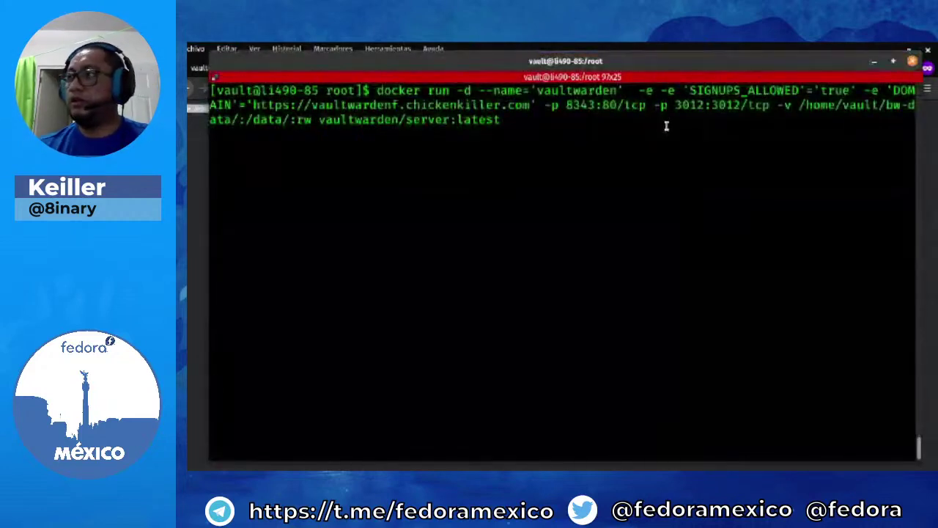
- Set SIGNUPS_ALLOWED to 'false' in the docker run command and return to the empty -e option
{"action": "key", "text": "Right"}
{"action": "key", "text": "Right"}
{"action": "key", "text": "Right"}
{"action": "key", "text": "Right"}
{"action": "key", "text": "Right"}
{"action": "key", "text": "Right"}
{"action": "key", "text": "Right"}
{"action": "key", "text": "Right"}
{"action": "key", "text": "Right"}
{"action": "key", "text": "Right"}
{"action": "key", "text": "Right"}
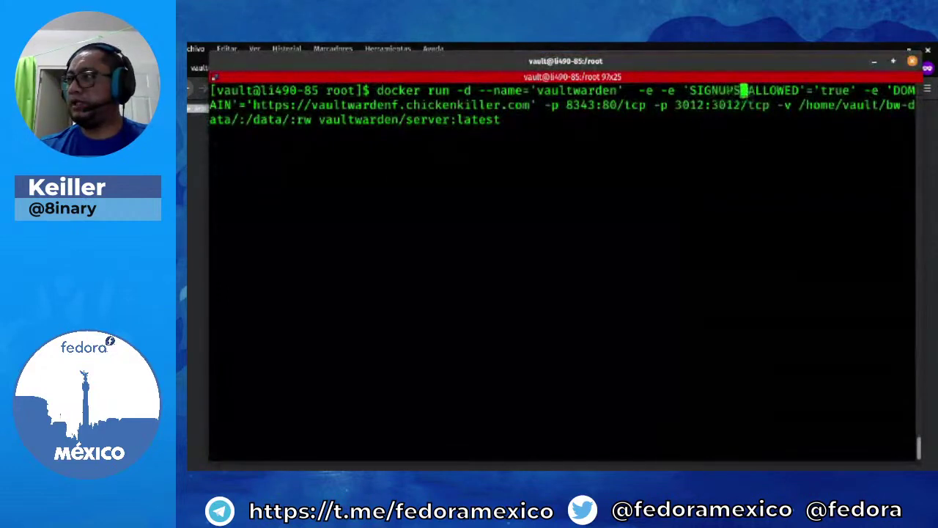
{"action": "key", "text": "Right"}
{"action": "key", "text": "Right"}
{"action": "key", "text": "Right"}
{"action": "key", "text": "Right"}
{"action": "key", "text": "Right"}
{"action": "key", "text": "Right"}
{"action": "key", "text": "Right"}
{"action": "key", "text": "Right"}
{"action": "key", "text": "Right"}
{"action": "key", "text": "Right"}
{"action": "key", "text": "Right"}
{"action": "key", "text": "Right"}
{"action": "key", "text": "Right"}
{"action": "key", "text": "Right"}
{"action": "key", "text": "Right"}
{"action": "key", "text": "BackSpace"}
{"action": "key", "text": "BackSpace"}
{"action": "key", "text": "BackSpace"}
{"action": "key", "text": "BackSpace"}
{"action": "type", "text": "false"}
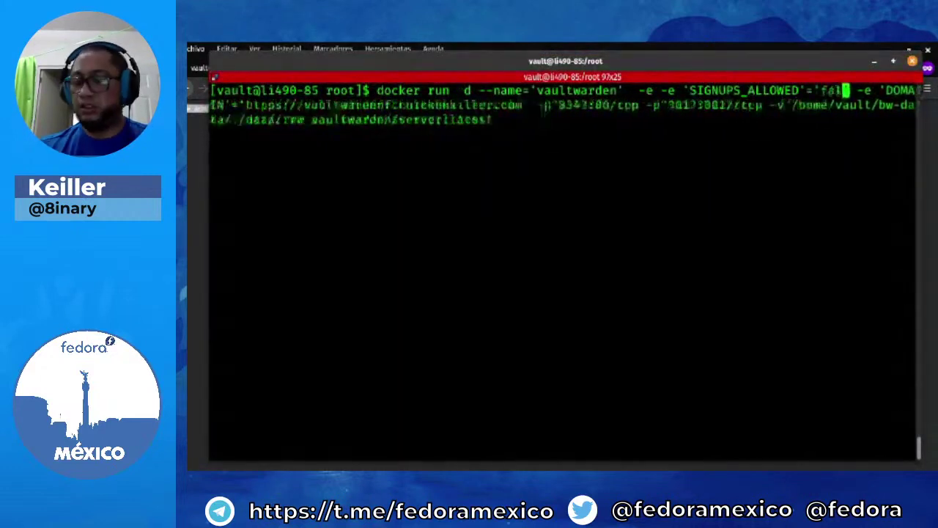
{"action": "key", "text": "Left"}
{"action": "key", "text": "Left"}
{"action": "key", "text": "Left"}
{"action": "key", "text": "Left"}
{"action": "key", "text": "Left"}
{"action": "key", "text": "Left"}
{"action": "key", "text": "Left"}
{"action": "key", "text": "Left"}
{"action": "key", "text": "Left"}
{"action": "key", "text": "Left"}
{"action": "key", "text": "Left"}
{"action": "key", "text": "Left"}
{"action": "key", "text": "Left"}
{"action": "key", "text": "Left"}
{"action": "key", "text": "Left"}
{"action": "key", "text": "Left"}
{"action": "key", "text": "Left"}
{"action": "key", "text": "Left"}
{"action": "key", "text": "Left"}
{"action": "key", "text": "Left"}
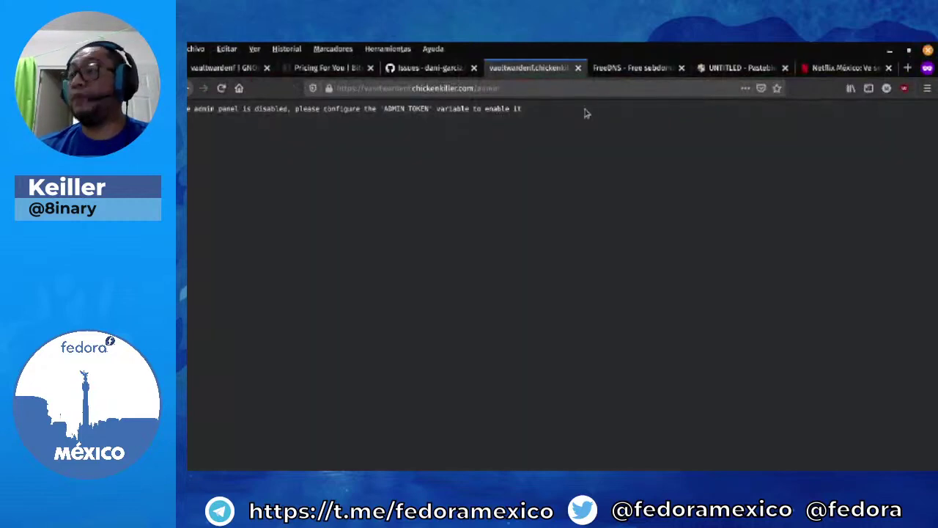
- Switch to the browser and open the "Enabling admin page" article in the Vaultwarden GitHub wiki
{"action": "triple_click", "coordinate": [196, 115]}
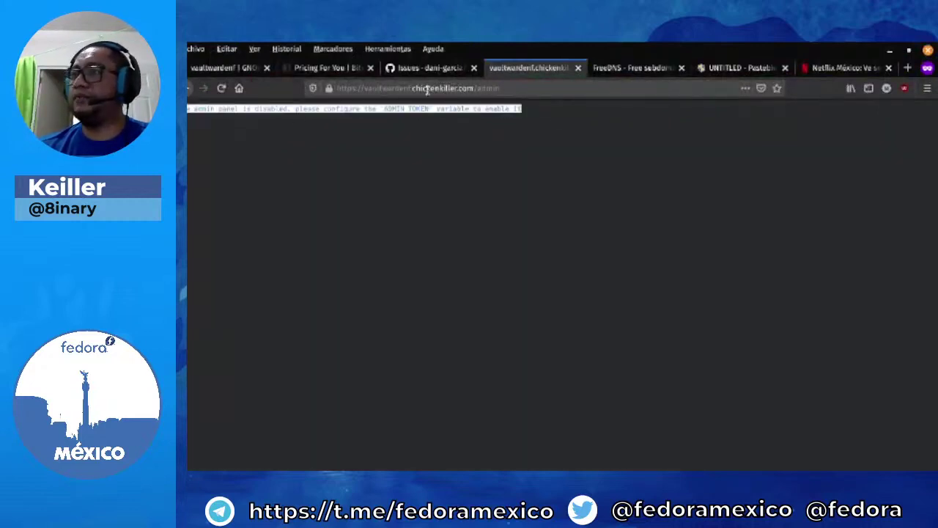
{"action": "left_click", "coordinate": [429, 67]}
{"action": "scroll", "coordinate": [311, 220], "scroll_direction": "up", "scroll_amount": 10}
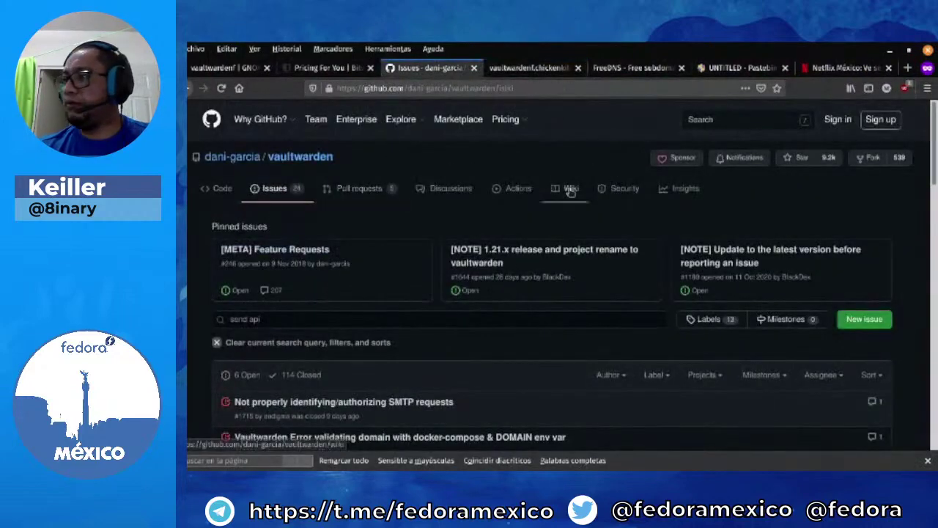
{"action": "left_click", "coordinate": [571, 188]}
{"action": "scroll", "coordinate": [349, 258], "scroll_direction": "down", "scroll_amount": 10}
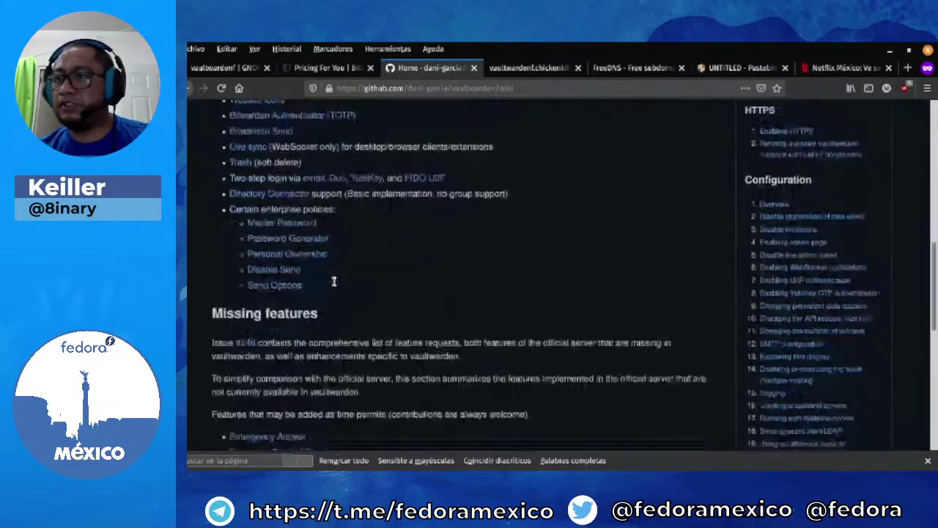
{"action": "scroll", "coordinate": [333, 282], "scroll_direction": "down", "scroll_amount": 4}
{"action": "scroll", "coordinate": [777, 242], "scroll_direction": "up", "scroll_amount": 5}
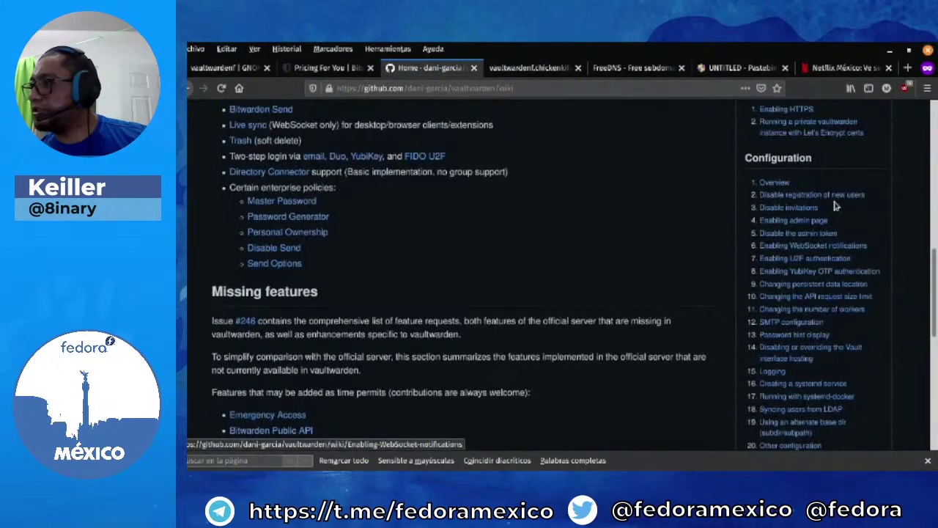
{"action": "scroll", "coordinate": [806, 249], "scroll_direction": "down", "scroll_amount": 3}
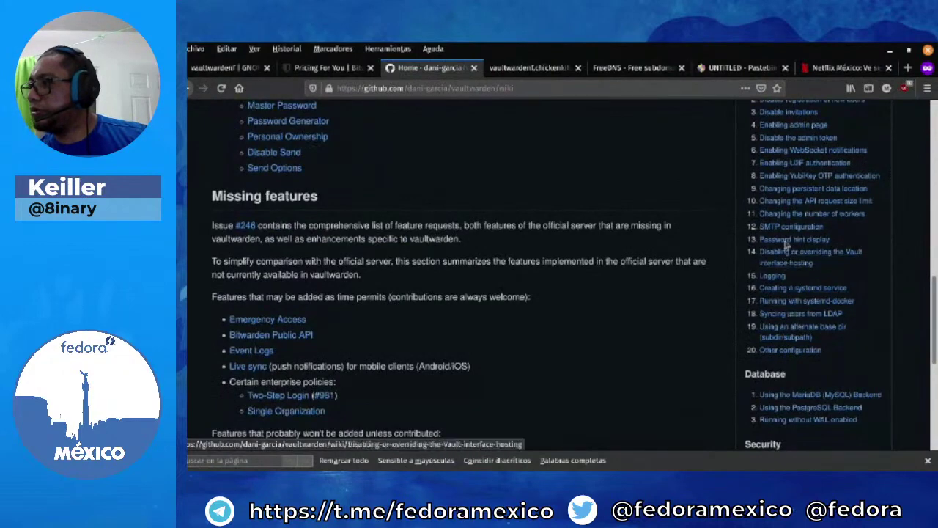
{"action": "scroll", "coordinate": [783, 229], "scroll_direction": "up", "scroll_amount": 1}
{"action": "scroll", "coordinate": [783, 229], "scroll_direction": "up", "scroll_amount": 2}
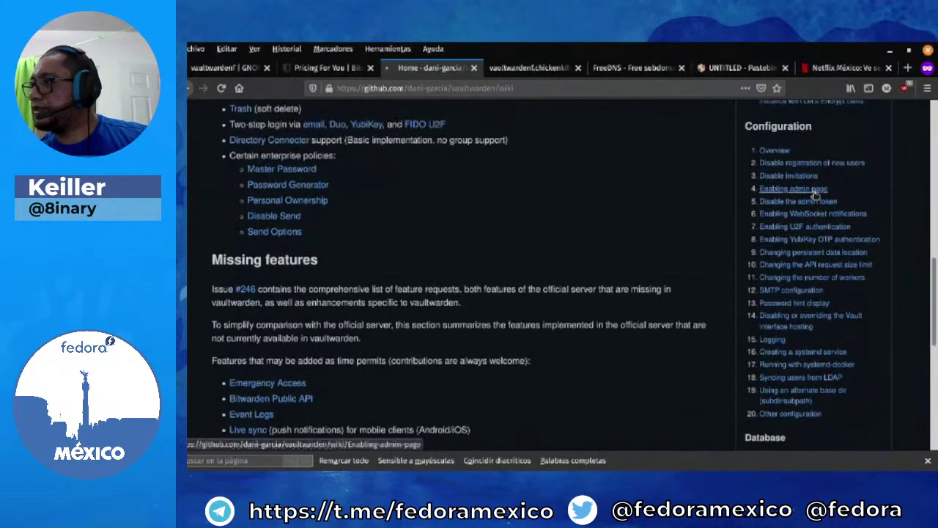
{"action": "left_click", "coordinate": [799, 193]}
- Copy "-e ADMIN_TOKEN" from the article's docker run example and check the token value that follows it
{"action": "scroll", "coordinate": [423, 288], "scroll_direction": "down", "scroll_amount": 2}
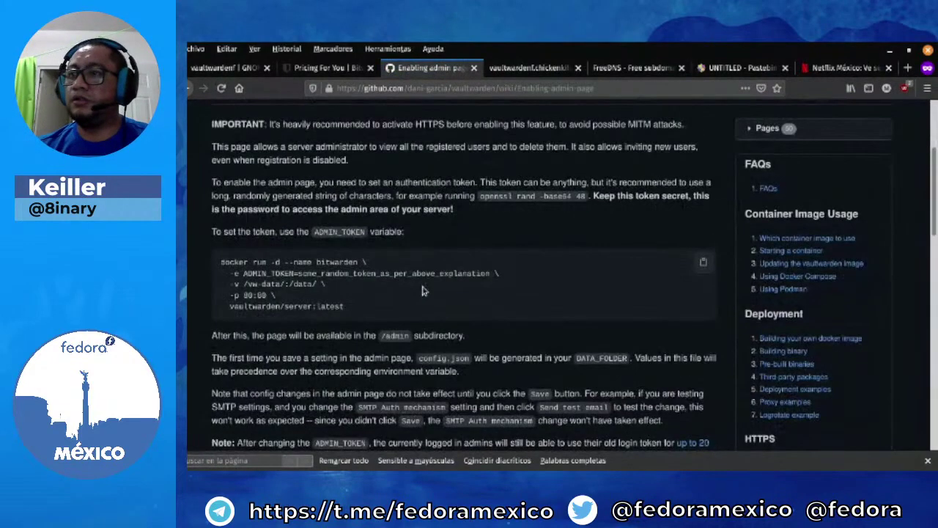
{"action": "scroll", "coordinate": [423, 291], "scroll_direction": "down", "scroll_amount": 1}
{"action": "left_click_drag", "start_coordinate": [229, 242], "coordinate": [293, 241]}
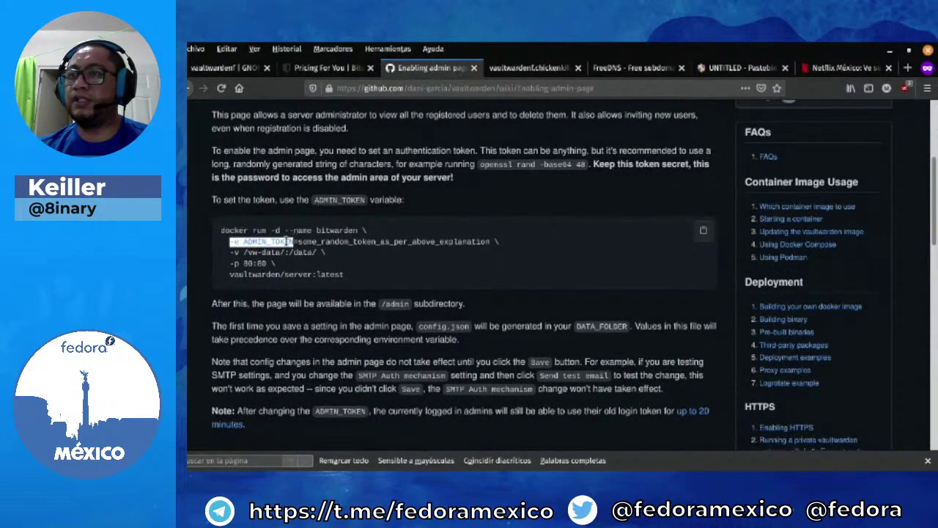
{"action": "right_click", "coordinate": [284, 237]}
{"action": "left_click", "coordinate": [299, 251]}
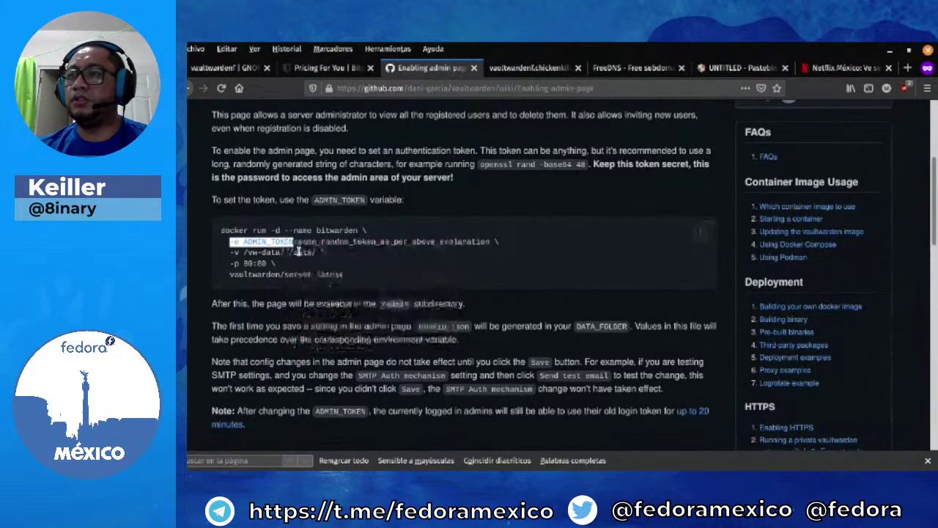
{"action": "left_click_drag", "start_coordinate": [302, 241], "coordinate": [489, 242]}
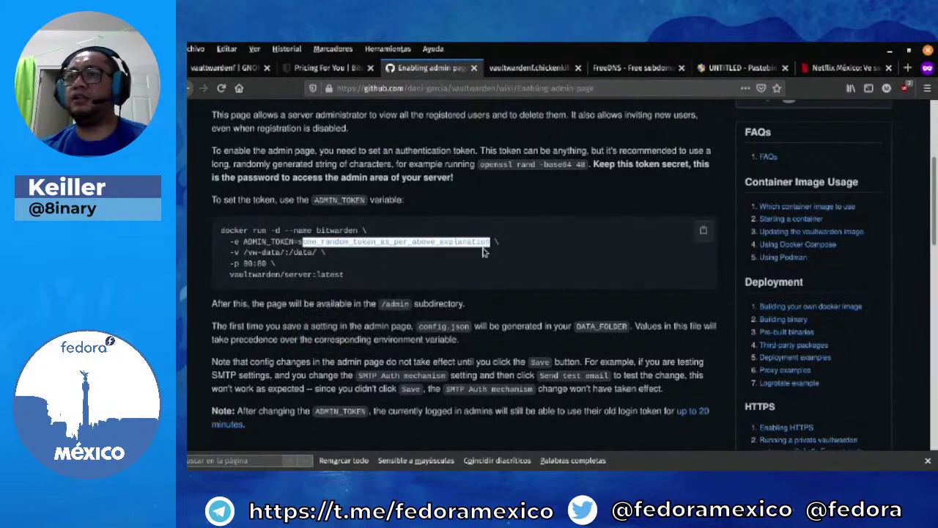
{"action": "scroll", "coordinate": [484, 252], "scroll_direction": "up", "scroll_amount": 5}
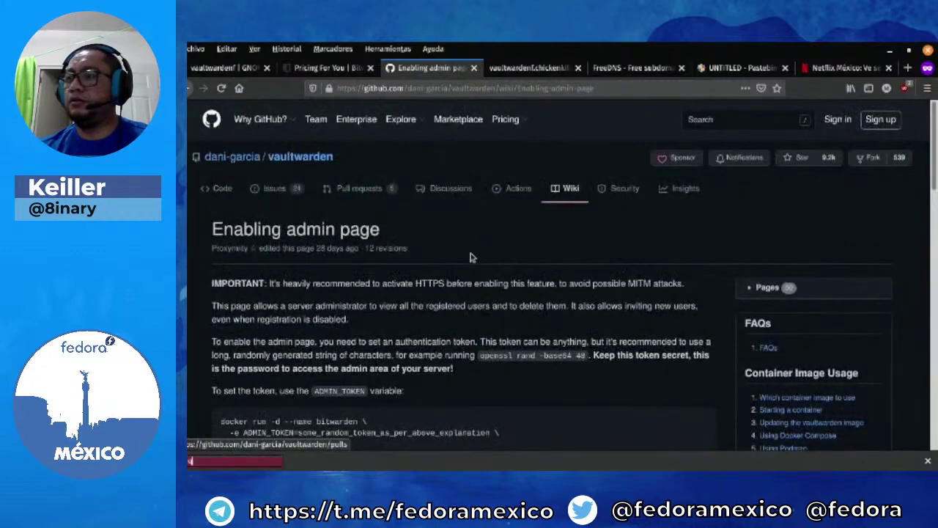
- Switch to the terminal, paste the copied ADMIN_TOKEN option before SIGNUPS_ALLOWED in the docker run command and remove the duplicate -e
{"action": "key", "text": "alt+Tab"}
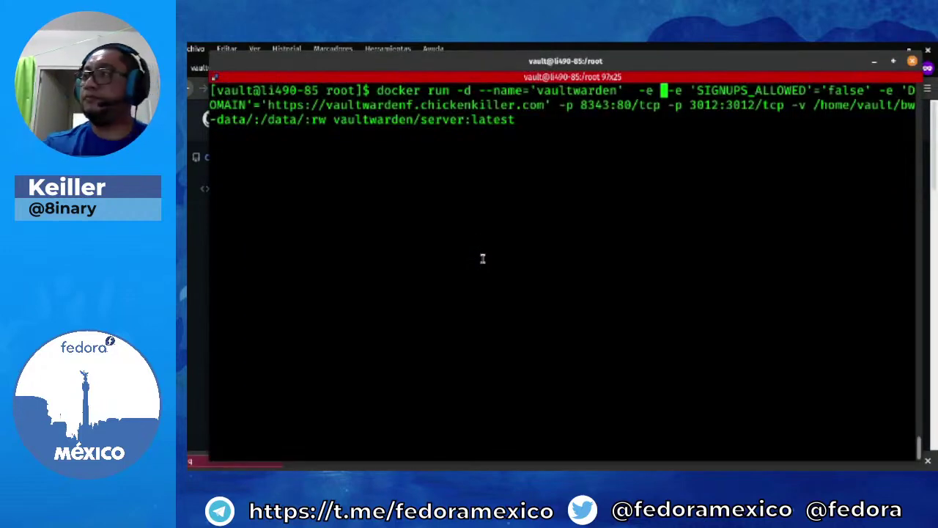
{"action": "middle_click", "coordinate": [482, 257]}
{"action": "key", "text": "Left"}
{"action": "key", "text": "Left"}
{"action": "key", "text": "Left"}
{"action": "key", "text": "Left"}
{"action": "key", "text": "Left"}
{"action": "key", "text": "Left"}
{"action": "key", "text": "Left"}
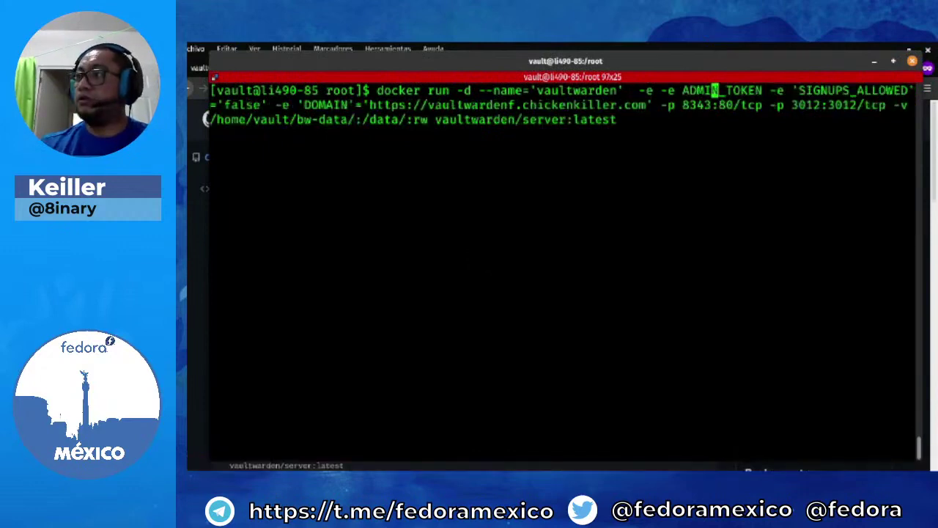
{"action": "key", "text": "Left"}
{"action": "key", "text": "Left"}
{"action": "key", "text": "Left"}
{"action": "key", "text": "Left"}
{"action": "key", "text": "Left"}
{"action": "key", "text": "Left"}
{"action": "key", "text": "Left"}
{"action": "key", "text": "BackSpace"}
{"action": "key", "text": "BackSpace"}
{"action": "key", "text": "BackSpace"}
- Compare ADMIN_TOKEN with the wiki's docker run example and append an equals sign to it in the terminal command
{"action": "key", "text": "Right"}
{"action": "key", "text": "Right"}
{"action": "key", "text": "Right"}
{"action": "key", "text": "Right"}
{"action": "key", "text": "Right"}
{"action": "key", "text": "Right"}
{"action": "key", "text": "Right"}
{"action": "key", "text": "Right"}
{"action": "key", "text": "Right"}
{"action": "key", "text": "Right"}
{"action": "key", "text": "Right"}
{"action": "key", "text": "alt+Tab"}
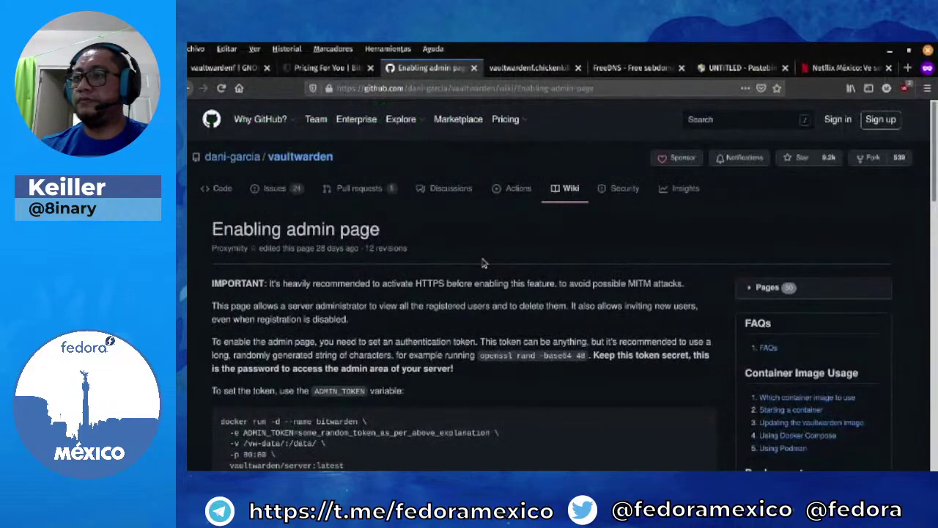
{"action": "scroll", "coordinate": [484, 263], "scroll_direction": "down", "scroll_amount": 1}
{"action": "key", "text": "alt+Tab"}
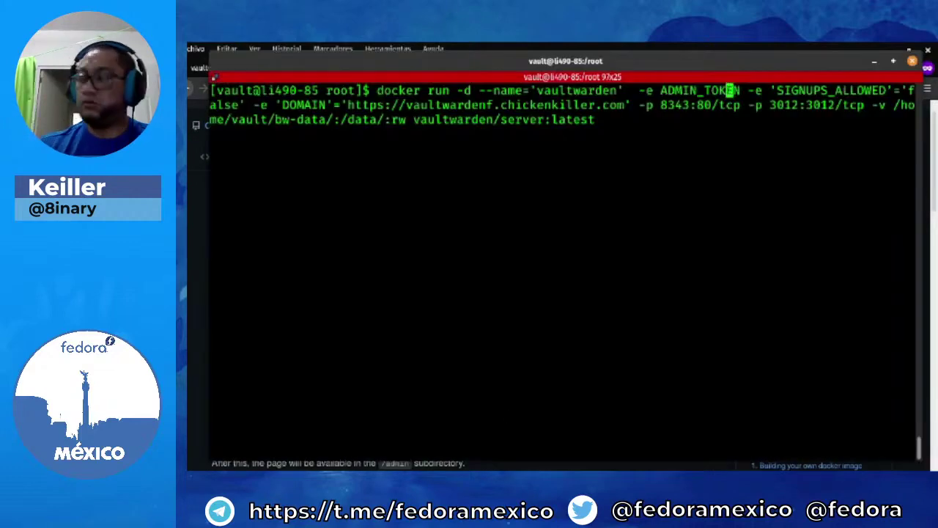
- Return to the "Enabling admin page" article in the browser and copy the openssl rand -base64 48 command
{"action": "key", "text": "alt+Tab"}
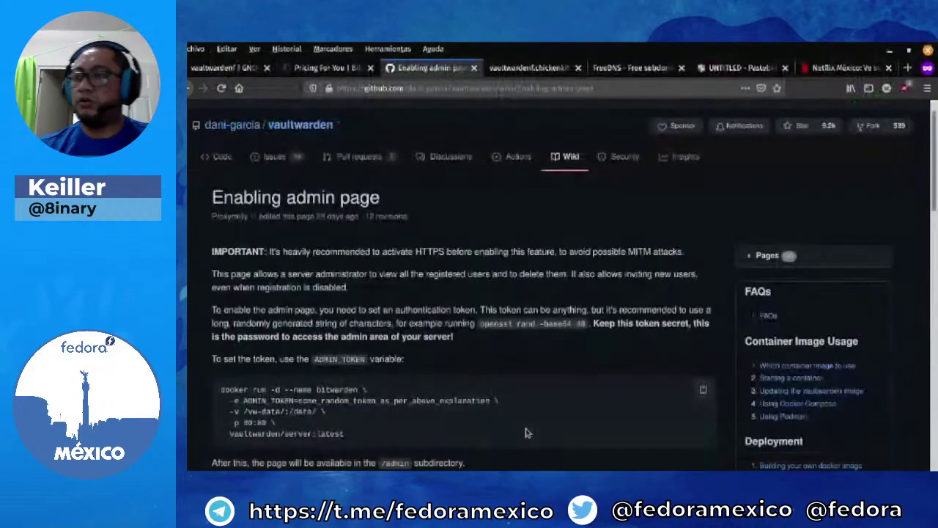
{"action": "scroll", "coordinate": [393, 269], "scroll_direction": "down", "scroll_amount": 3}
{"action": "scroll", "coordinate": [393, 289], "scroll_direction": "down", "scroll_amount": 2}
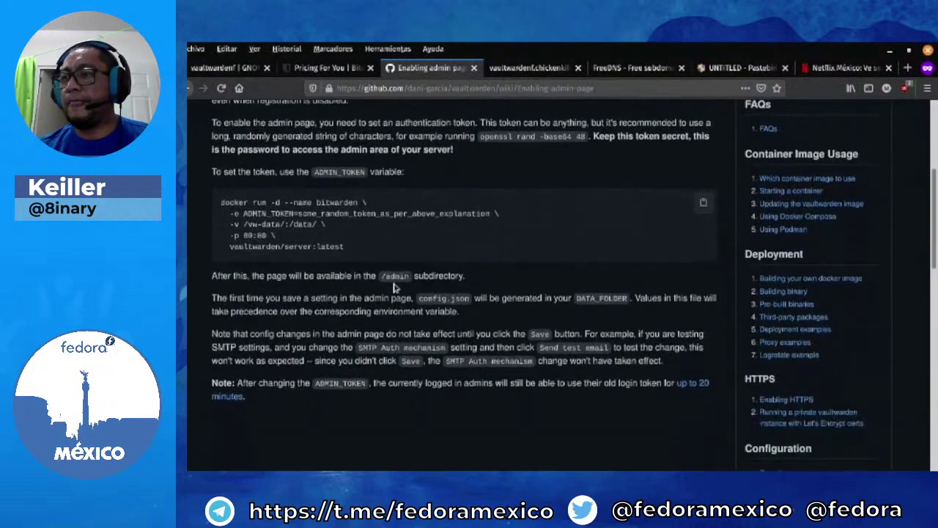
{"action": "scroll", "coordinate": [393, 288], "scroll_direction": "down", "scroll_amount": 1}
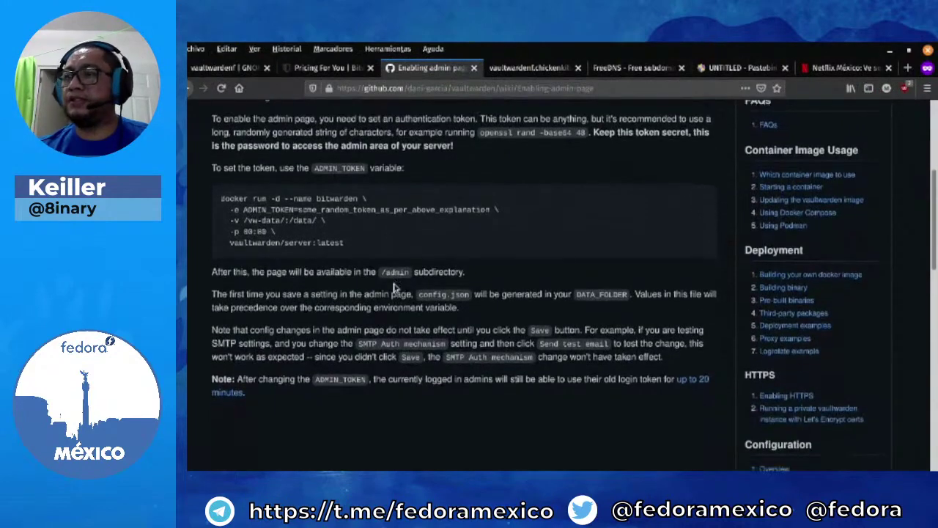
{"action": "scroll", "coordinate": [394, 288], "scroll_direction": "up", "scroll_amount": 2}
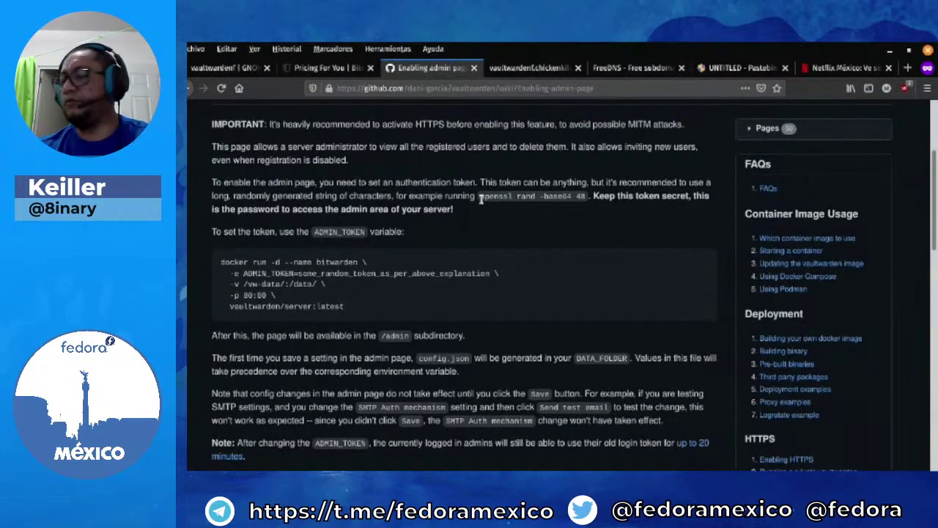
{"action": "left_click_drag", "start_coordinate": [481, 196], "coordinate": [586, 194]}
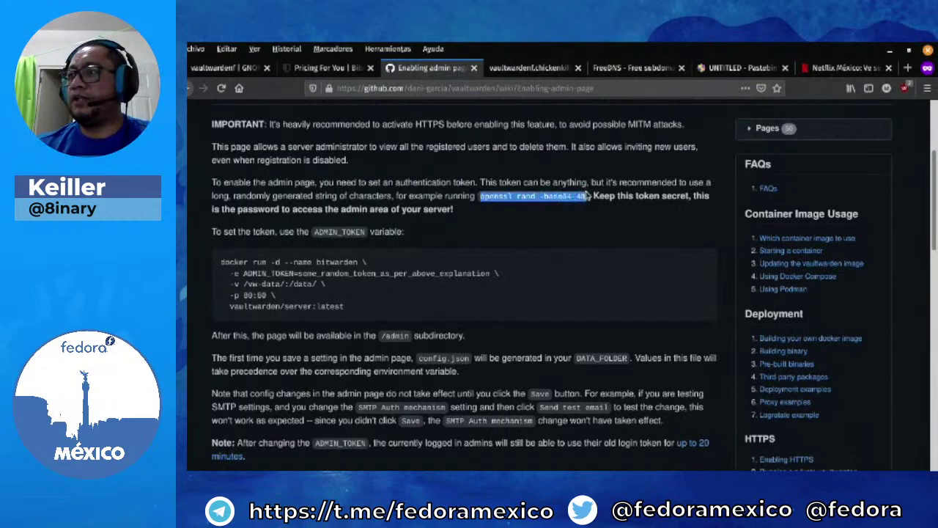
{"action": "right_click", "coordinate": [587, 195]}
{"action": "left_click", "coordinate": [615, 212]}
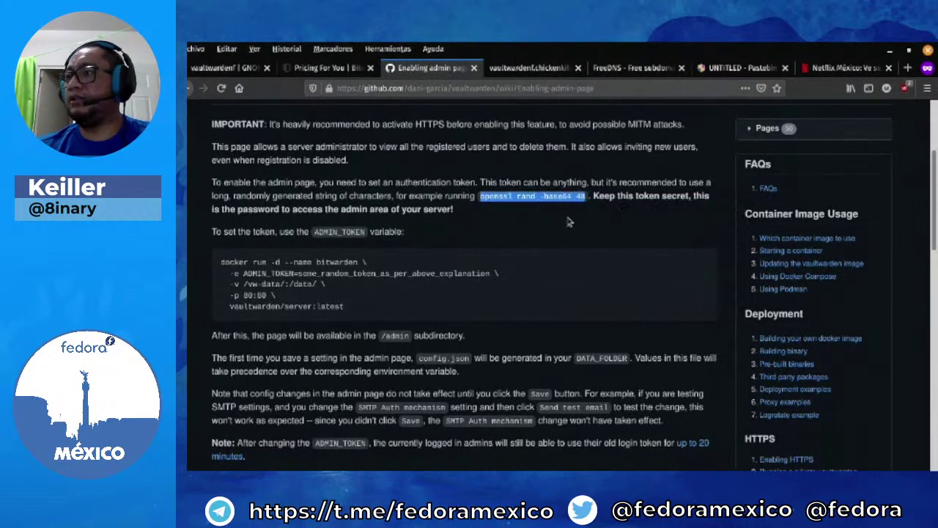
- Switch to the terminal, run openssl rand -base64 48 in a new horizontally split pane and copy the generated token
{"action": "key", "text": "alt+Tab"}
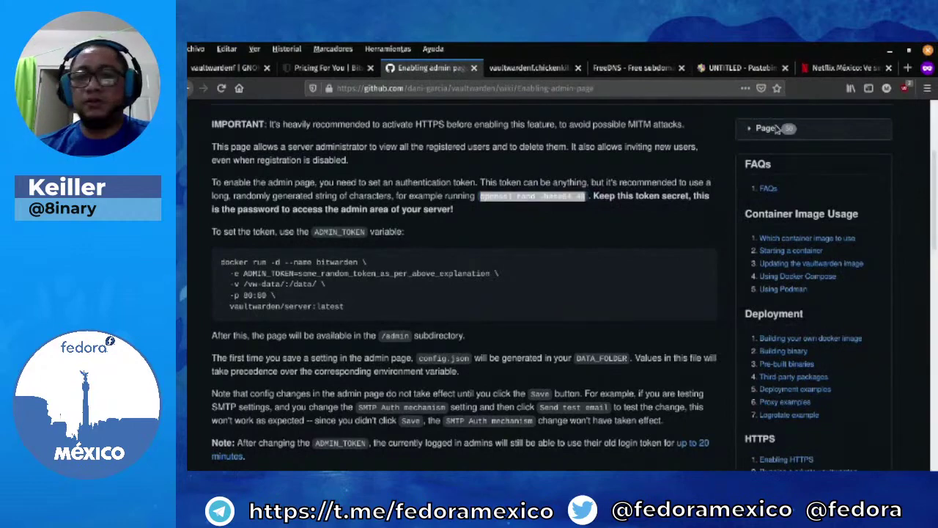
{"action": "right_click", "coordinate": [449, 224]}
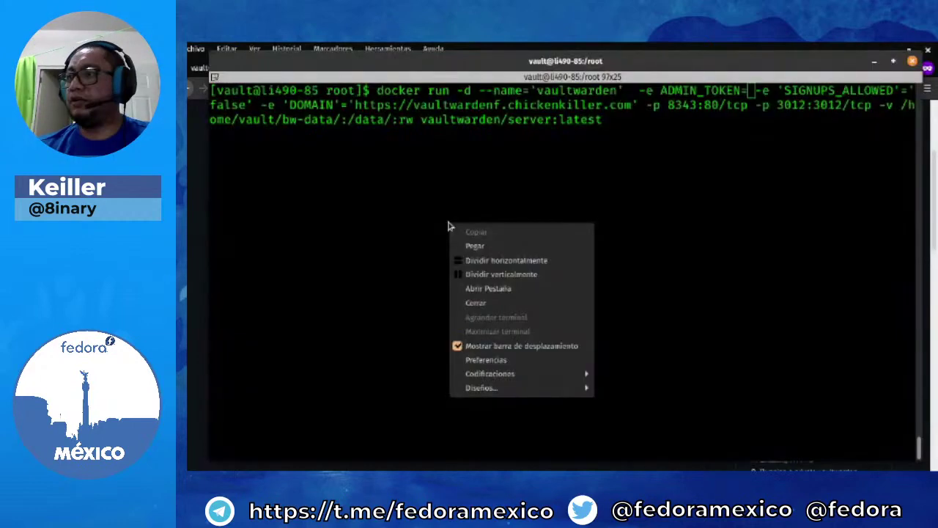
{"action": "left_click", "coordinate": [507, 267]}
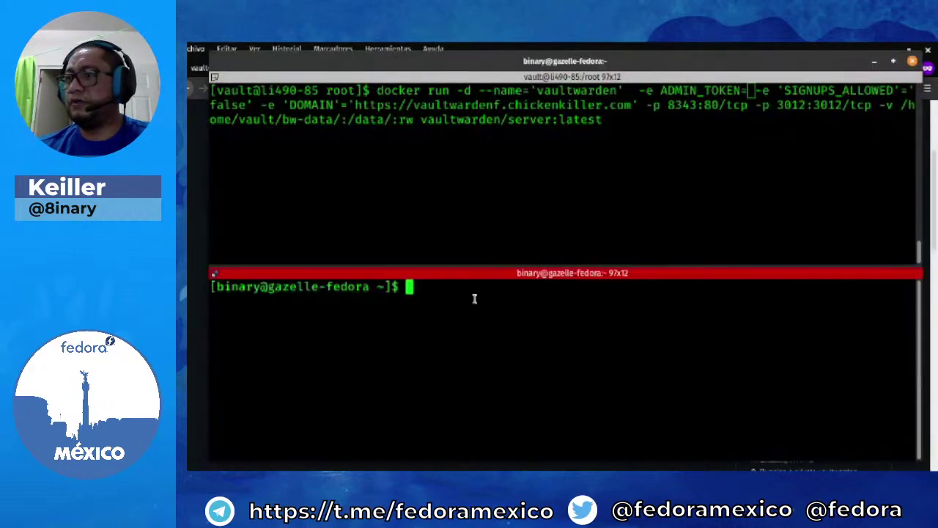
{"action": "key", "text": "ctrl+shift+v"}
{"action": "key", "text": "Return"}
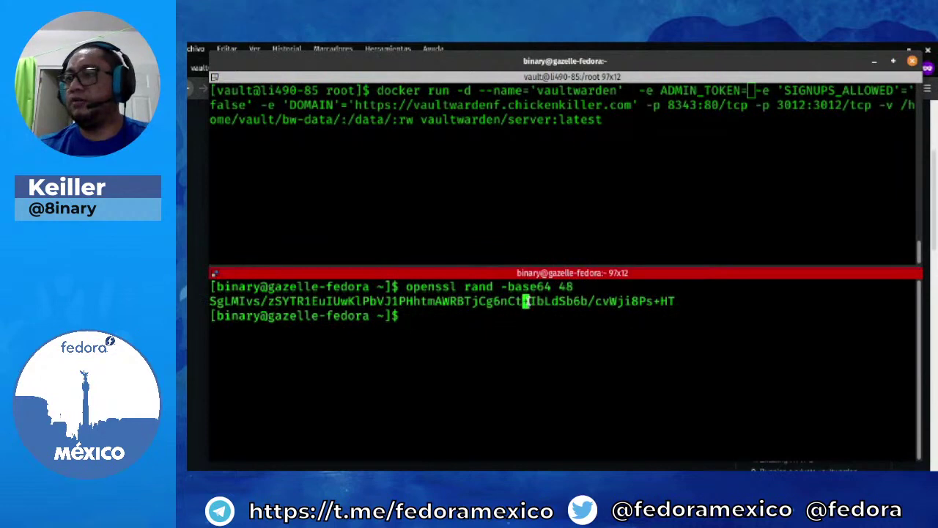
{"action": "triple_click", "coordinate": [525, 302]}
{"action": "right_click", "coordinate": [528, 304]}
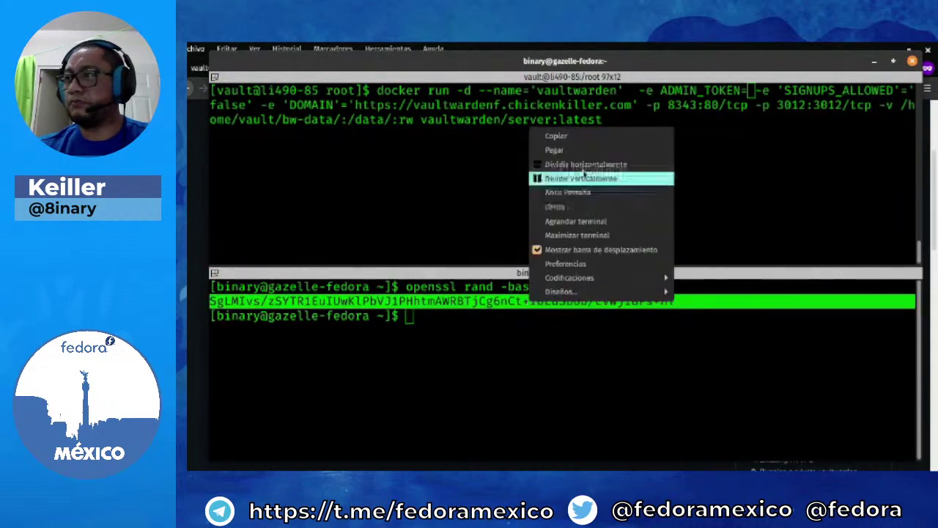
{"action": "left_click", "coordinate": [579, 135]}
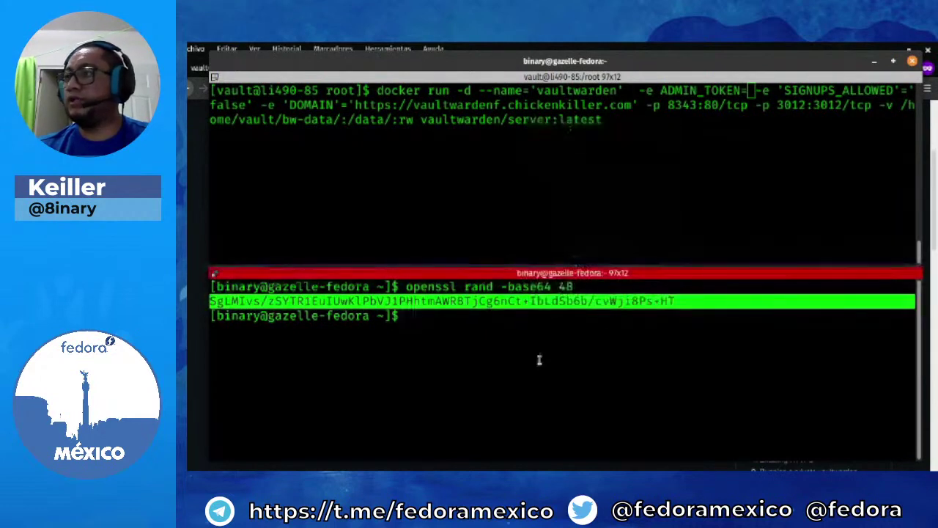
- Paste the generated token as the ADMIN_TOKEN value, run the docker run command and list the running containers with docker ps
{"action": "left_click", "coordinate": [671, 117]}
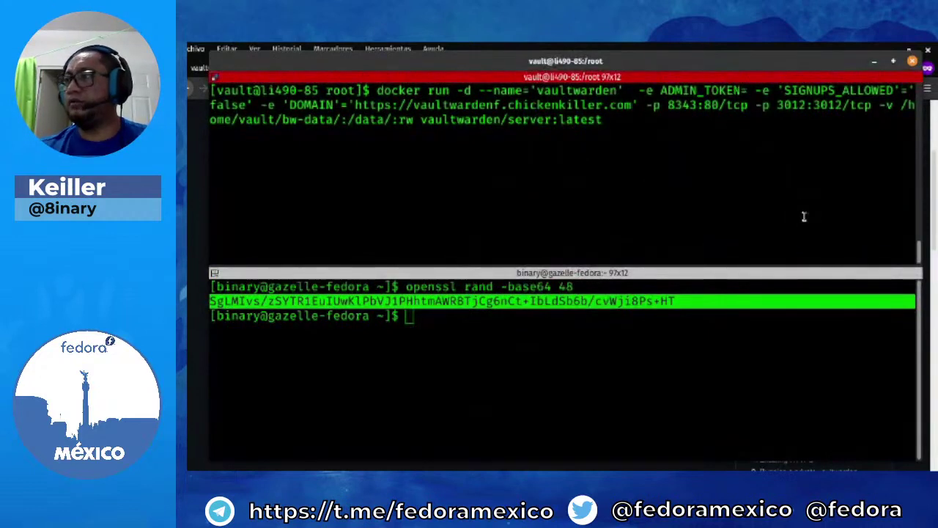
{"action": "key", "text": "ctrl+shift+v"}
{"action": "key", "text": "Return"}
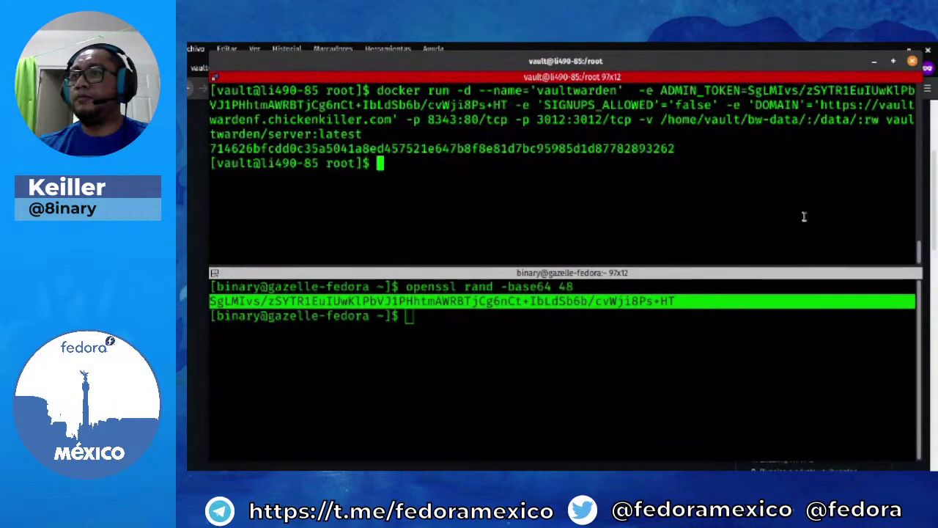
{"action": "type", "text": "docker ps"}
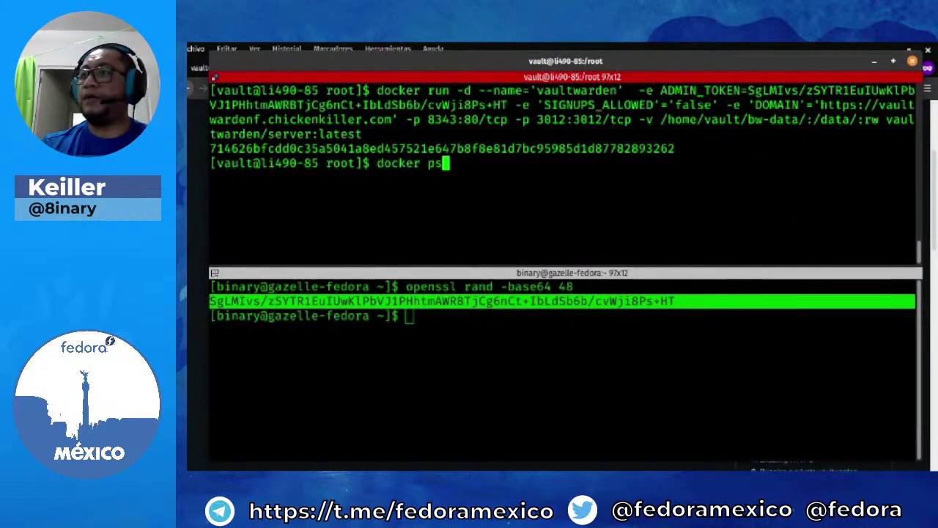
{"action": "key", "text": "Return"}
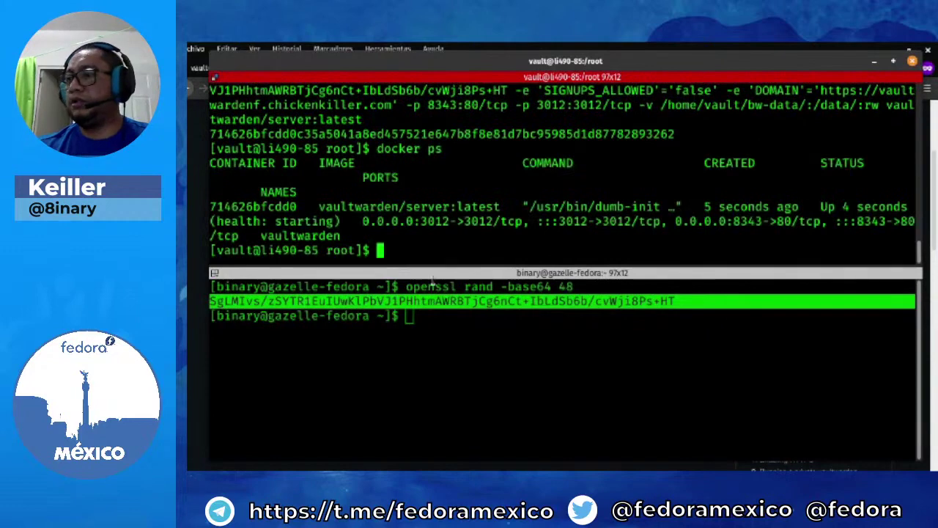
- Switch to the browser, reload the Vaultwarden /admin page and log in with the generated admin token
{"action": "right_click", "coordinate": [350, 298]}
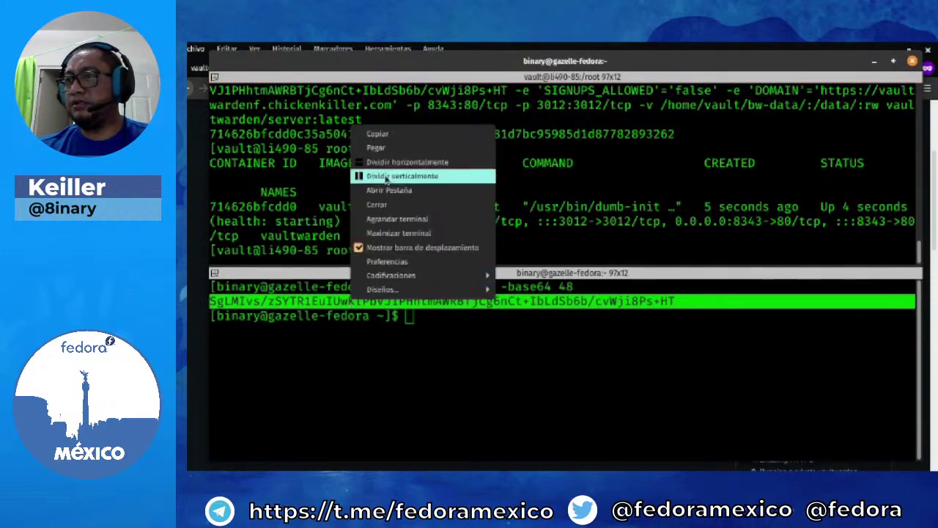
{"action": "key", "text": "alt+Tab"}
{"action": "left_click", "coordinate": [527, 70]}
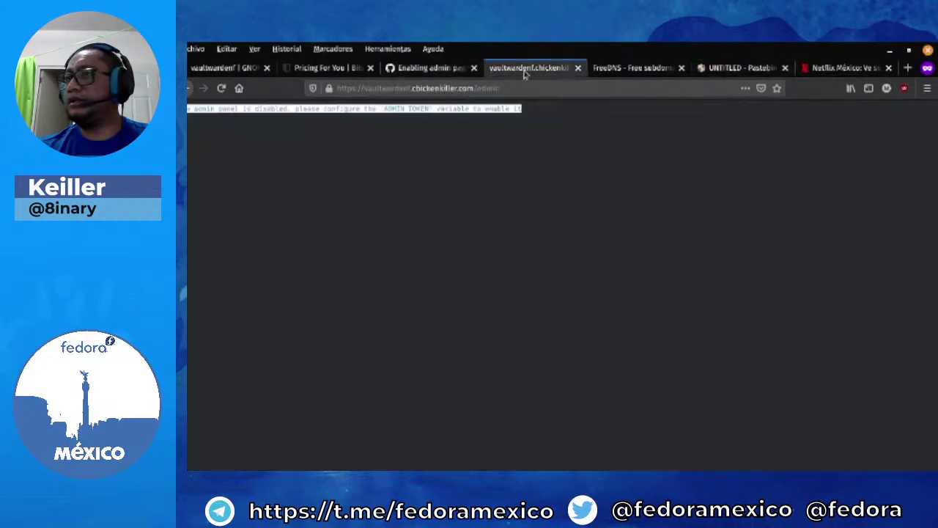
{"action": "key", "text": "F5"}
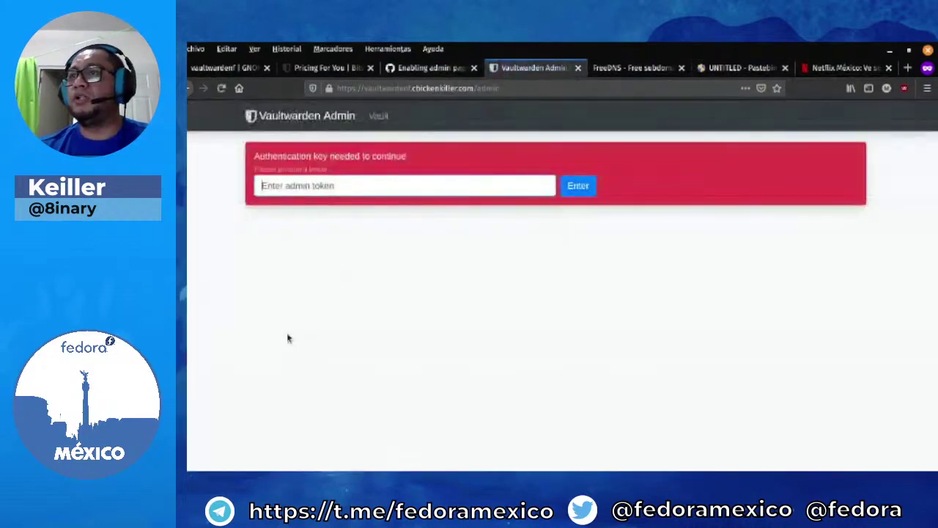
{"action": "key", "text": "ctrl+v"}
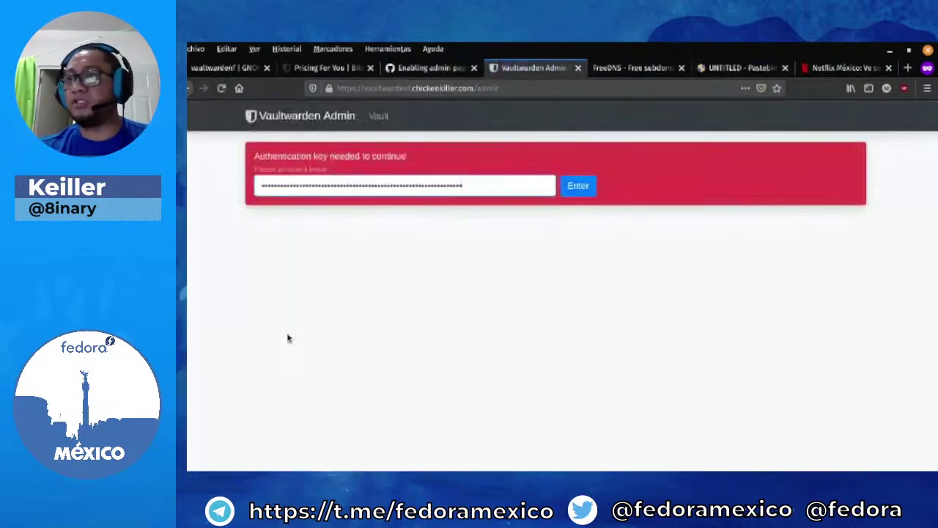
{"action": "key", "text": "Return"}
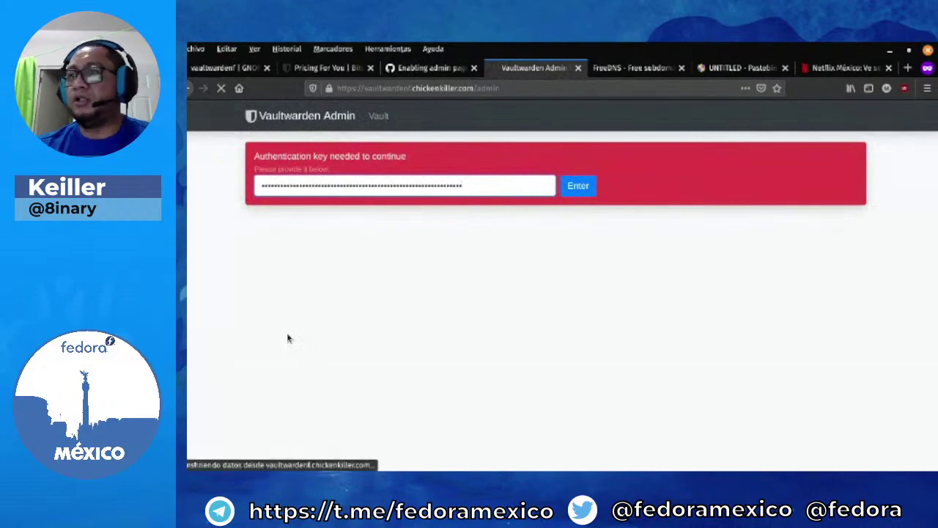
- Expand the SMTP Email Settings in the admin configuration and review the host, port, sender and authentication fields
{"action": "scroll", "coordinate": [229, 286], "scroll_direction": "down", "scroll_amount": 3}
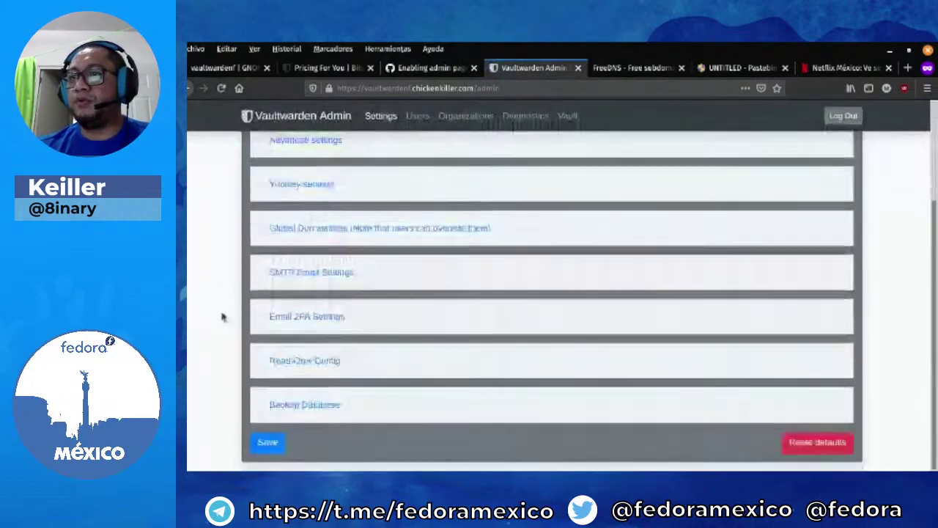
{"action": "scroll", "coordinate": [206, 353], "scroll_direction": "down", "scroll_amount": 2}
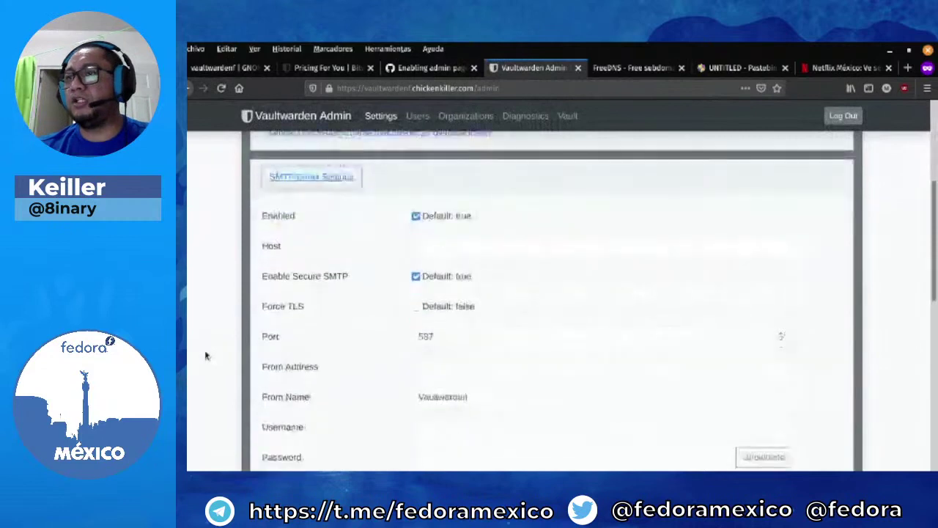
{"action": "left_click", "coordinate": [470, 246]}
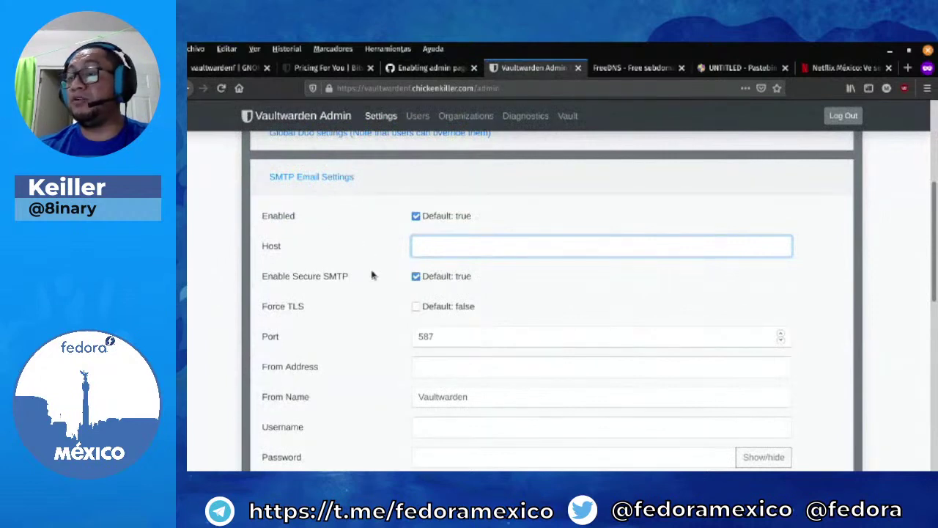
{"action": "scroll", "coordinate": [367, 355], "scroll_direction": "down", "scroll_amount": 2}
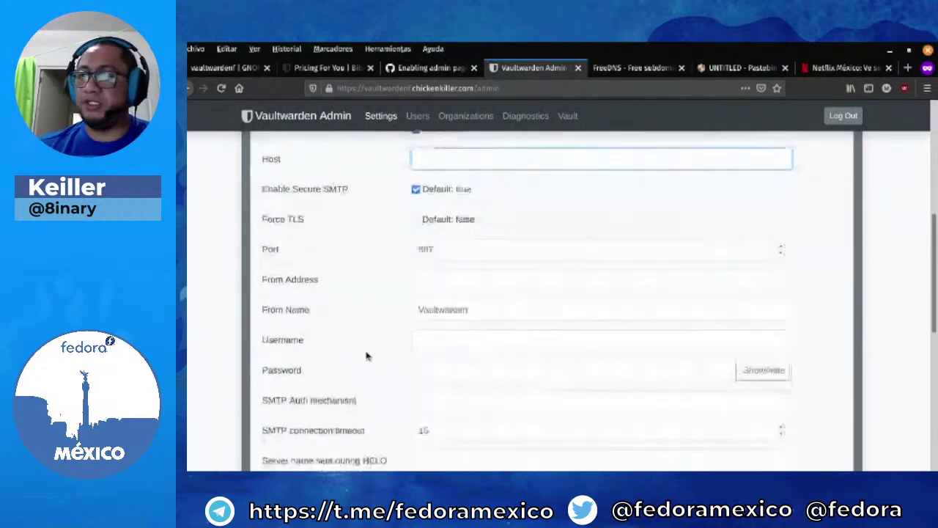
{"action": "scroll", "coordinate": [367, 356], "scroll_direction": "down", "scroll_amount": 3}
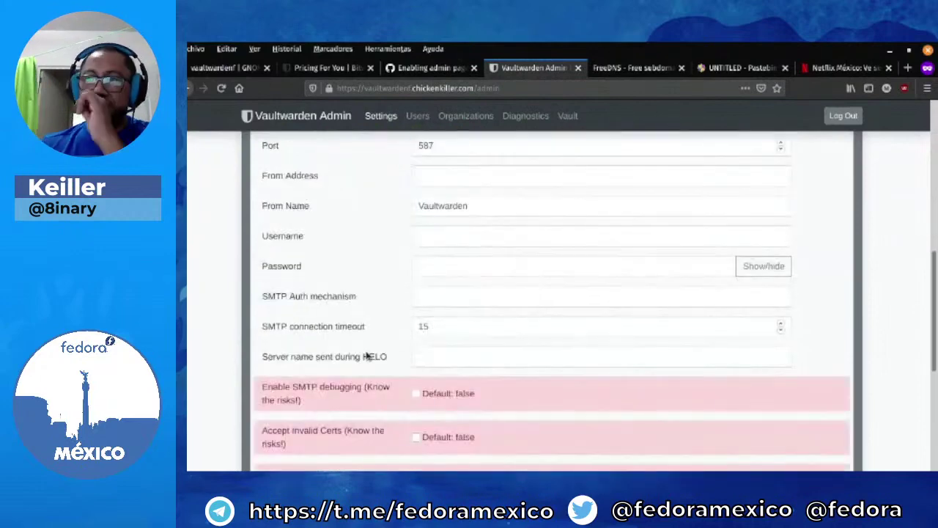
{"action": "scroll", "coordinate": [363, 355], "scroll_direction": "up", "scroll_amount": 12}
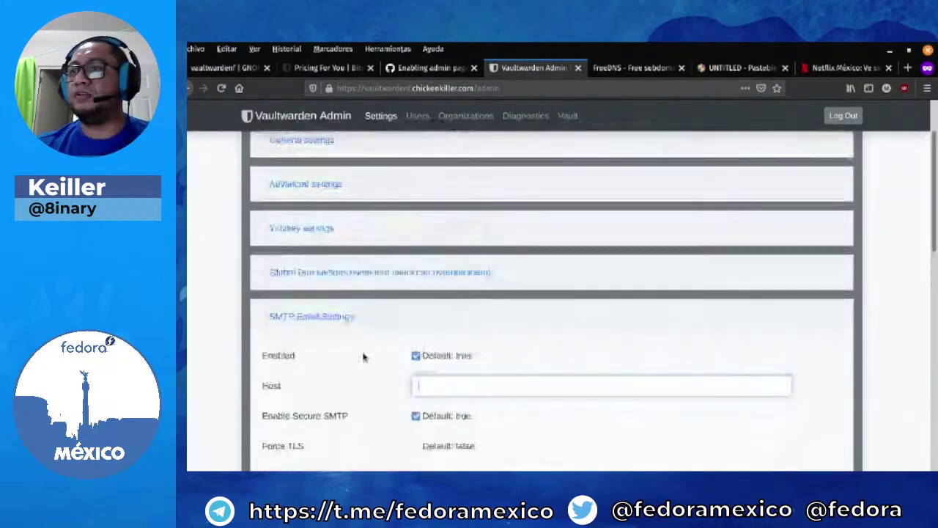
- Expand the Yubikey settings, review their fields and look through the remaining configuration sections down to Backup Database
{"action": "left_click", "coordinate": [301, 309]}
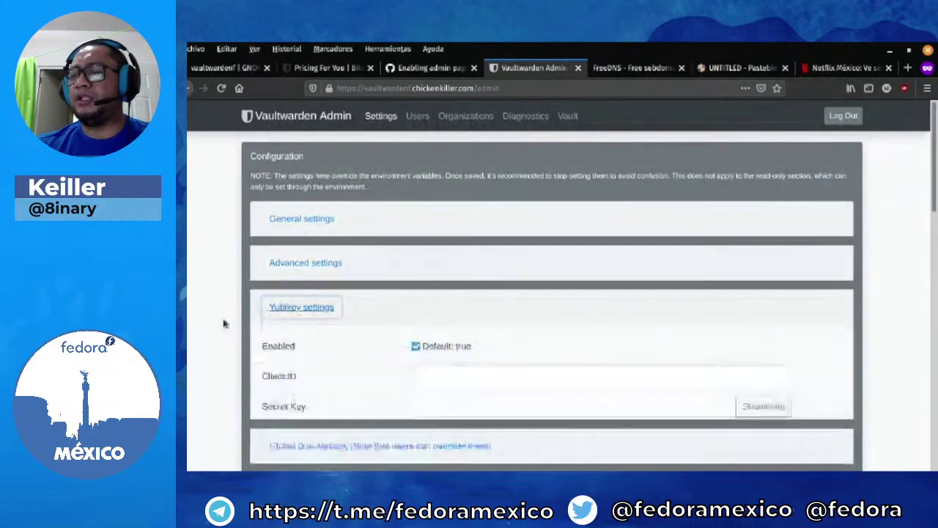
{"action": "scroll", "coordinate": [194, 339], "scroll_direction": "down", "scroll_amount": 2}
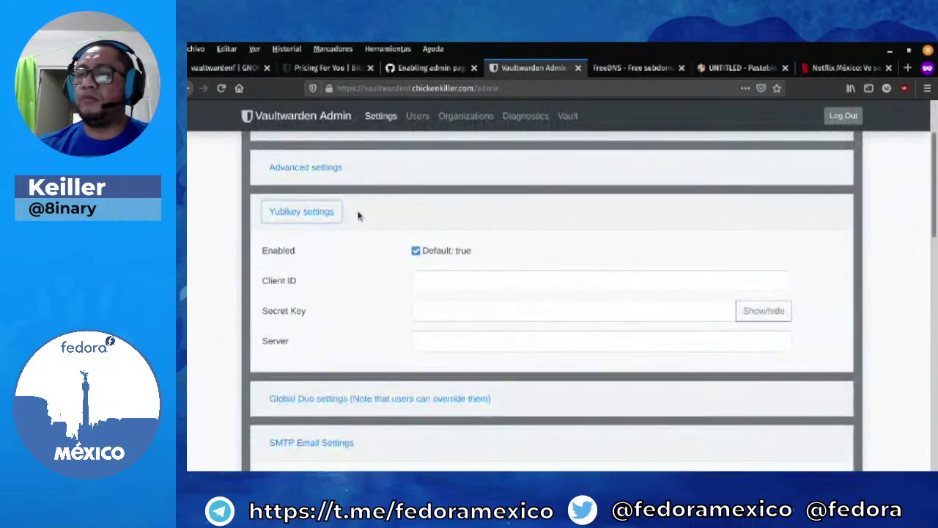
{"action": "left_click", "coordinate": [359, 216]}
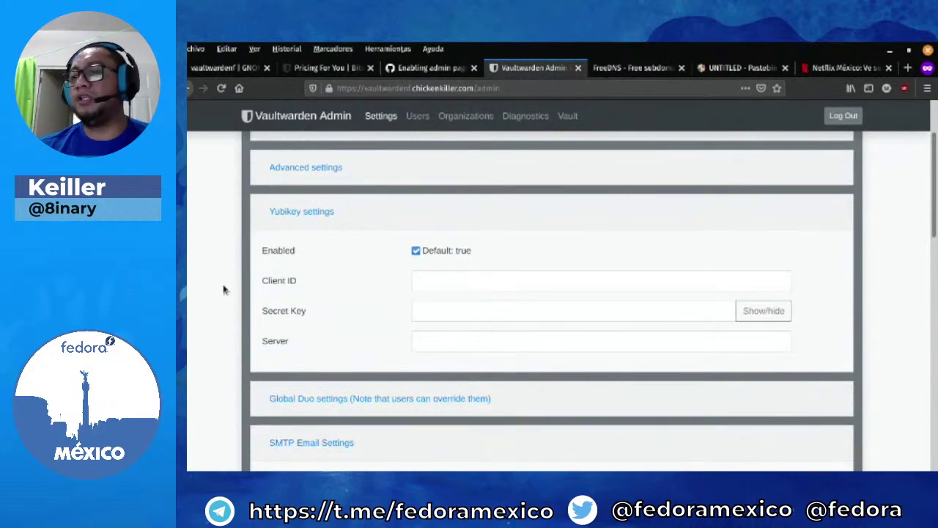
{"action": "scroll", "coordinate": [224, 290], "scroll_direction": "down", "scroll_amount": 3}
{"action": "scroll", "coordinate": [224, 292], "scroll_direction": "down", "scroll_amount": 10}
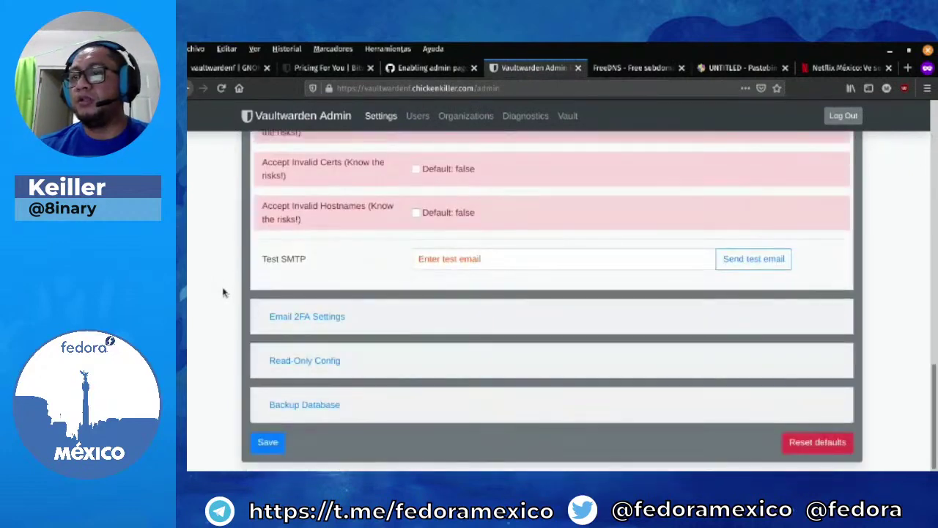
- Open and close the Email 2FA Settings, then expand Backup Database and review its backup notes
{"action": "left_click", "coordinate": [317, 317]}
{"action": "left_click", "coordinate": [317, 317]}
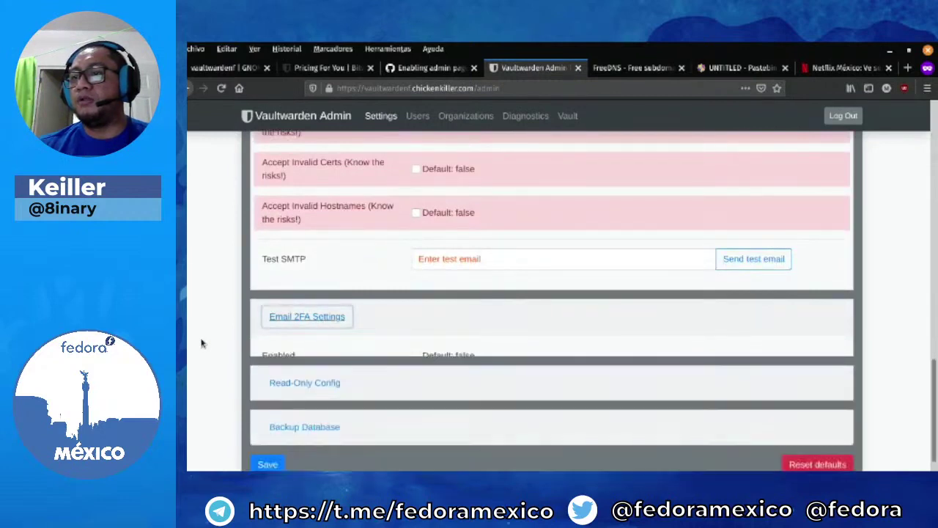
{"action": "left_click", "coordinate": [314, 407]}
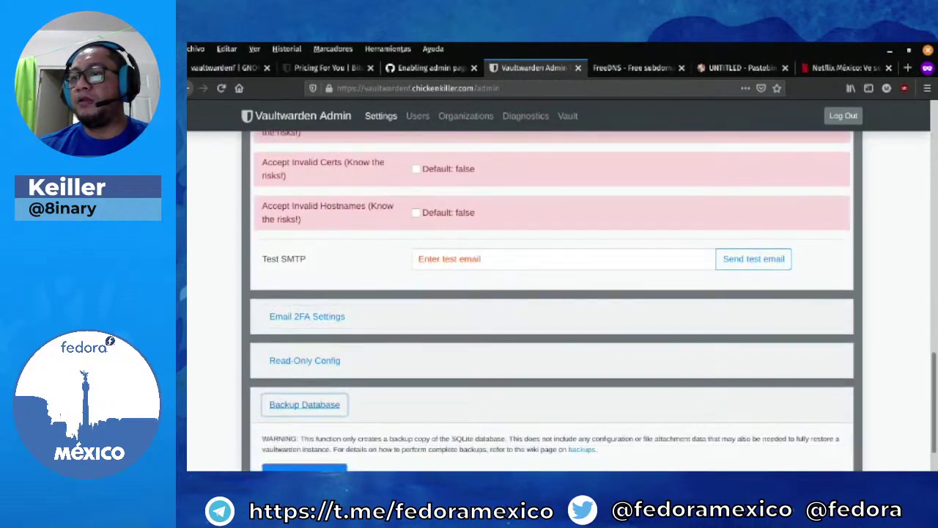
{"action": "scroll", "coordinate": [552, 301], "scroll_direction": "down", "scroll_amount": 1}
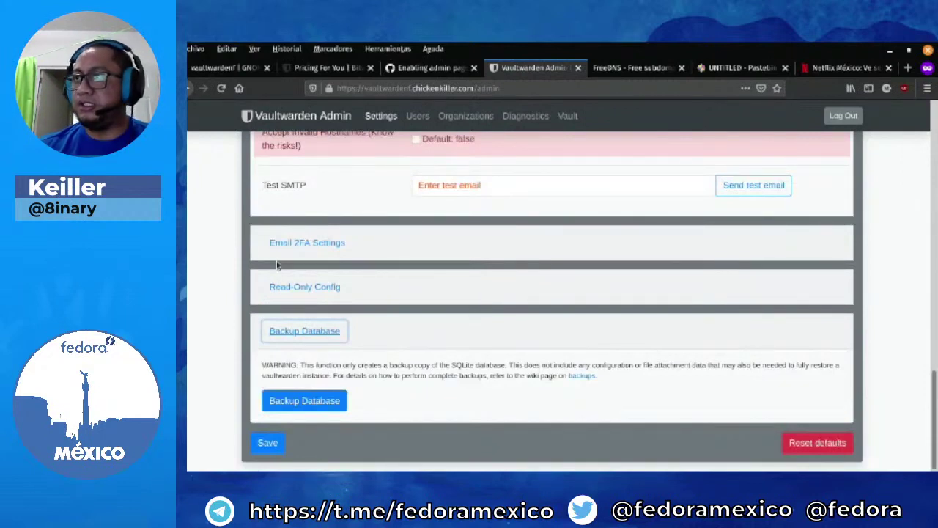
{"action": "scroll", "coordinate": [277, 265], "scroll_direction": "up", "scroll_amount": 6}
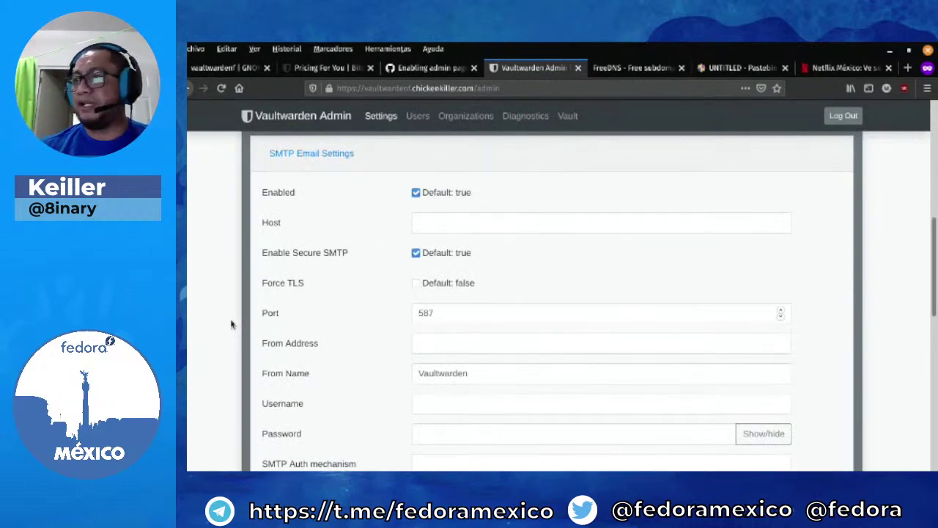
- Switch to the terminal and examine the /home/vault/bw-data/ volume path mapped to /data/ in the docker run command
{"action": "key", "text": "super"}
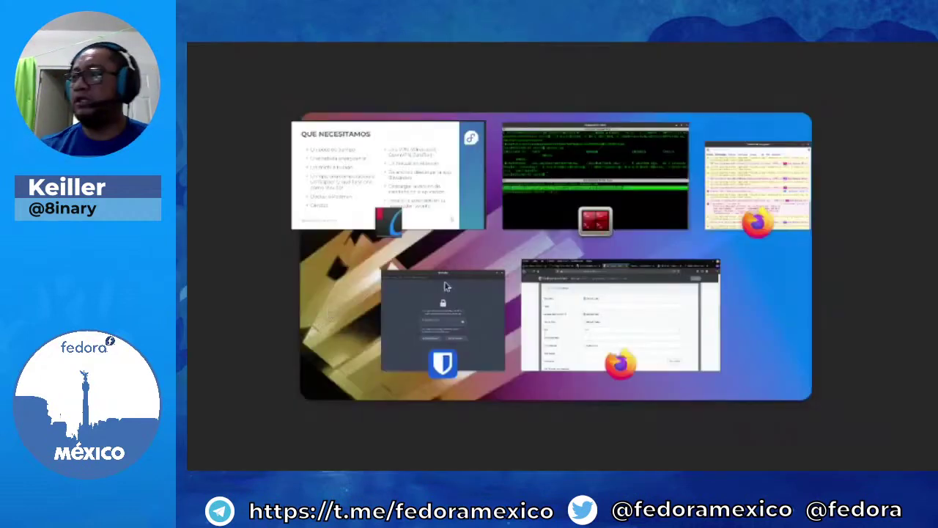
{"action": "left_click", "coordinate": [660, 192]}
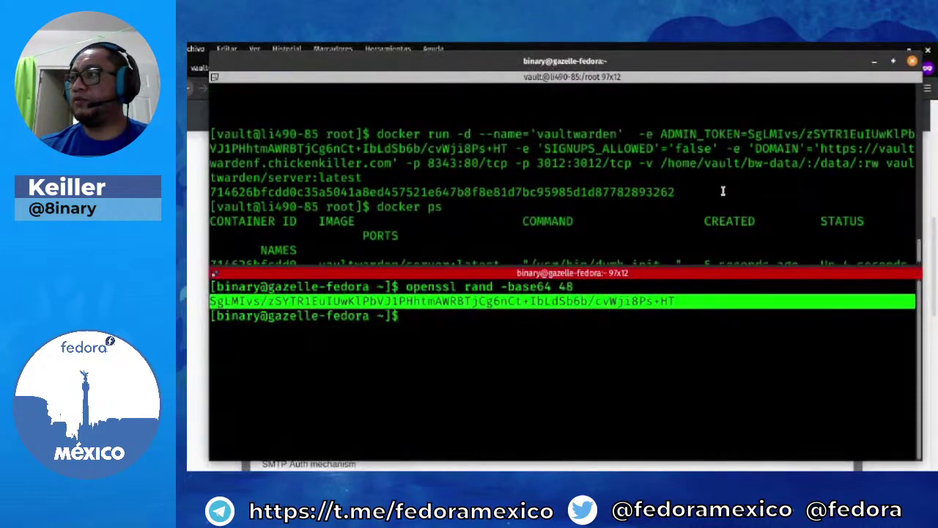
{"action": "left_click_drag", "start_coordinate": [661, 162], "coordinate": [799, 162]}
{"action": "left_click", "coordinate": [748, 164]}
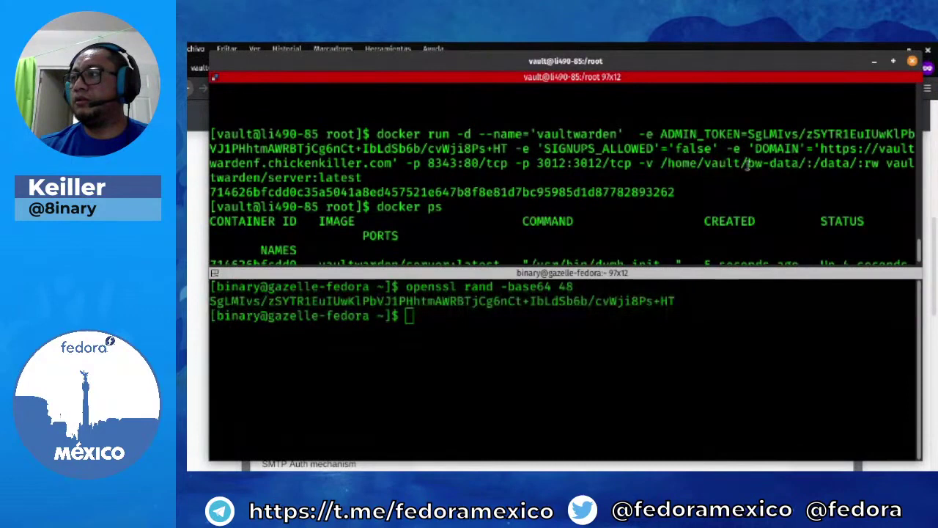